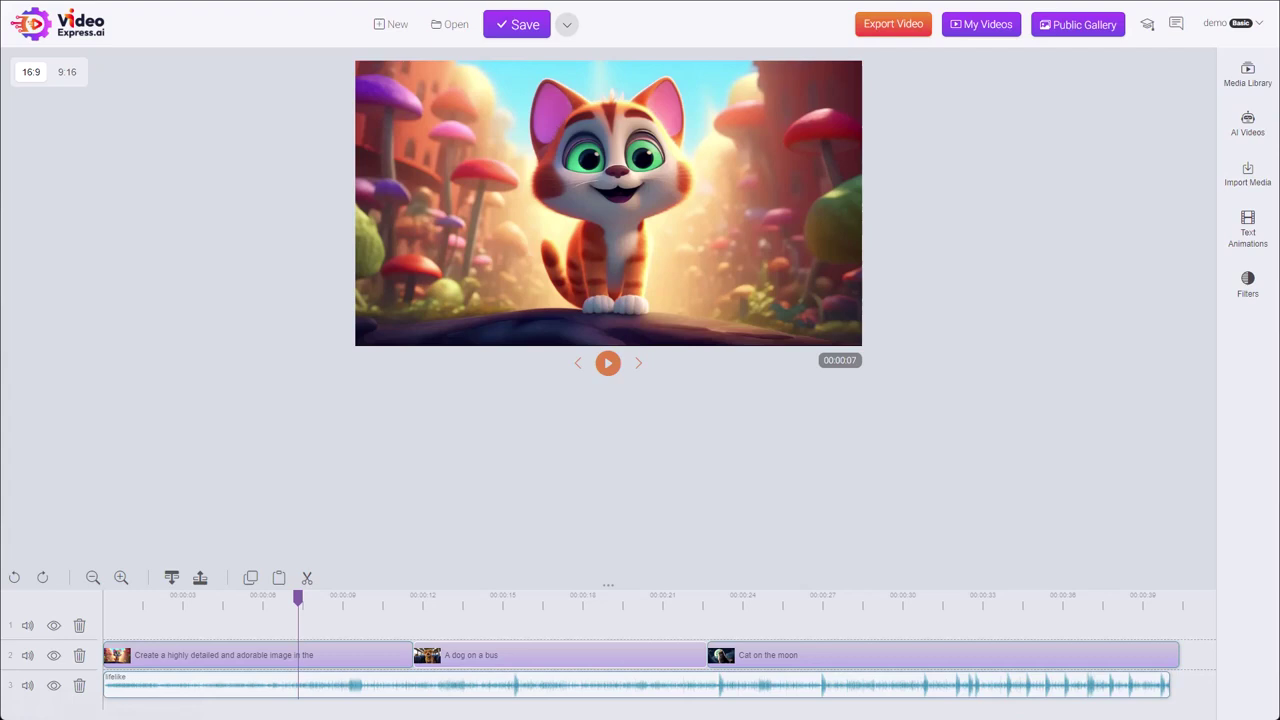
Step: Open the Text Animations panel to list the Lower Thirds presets
click(1256, 245)
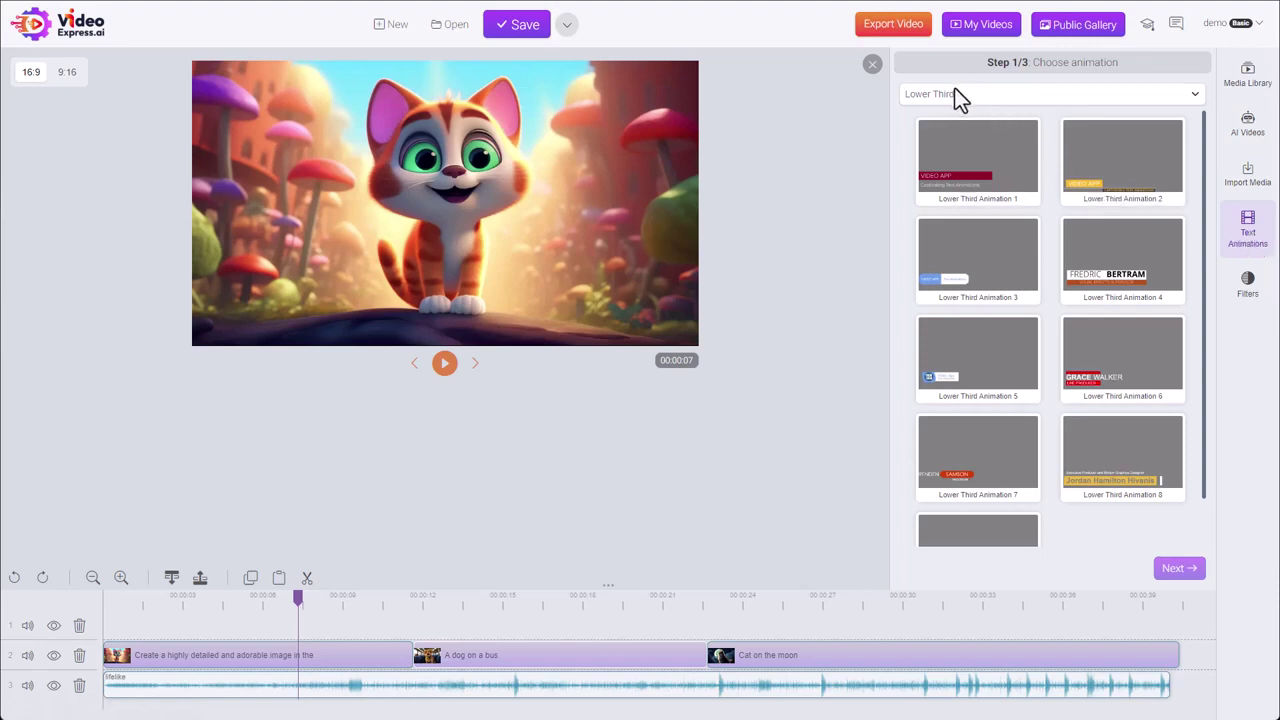
Step: Play the preview of Lower Third Animation 1, then the preview of Lower Third Animation 4
click(958, 190)
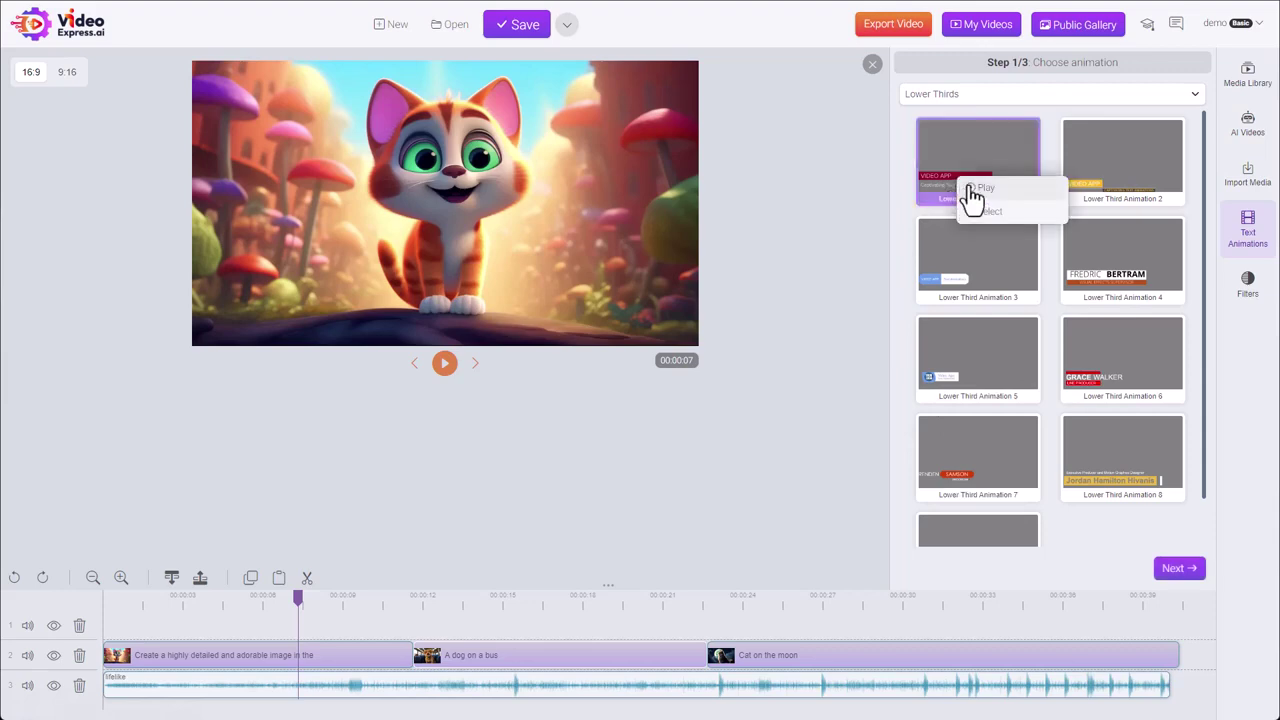
click(973, 198)
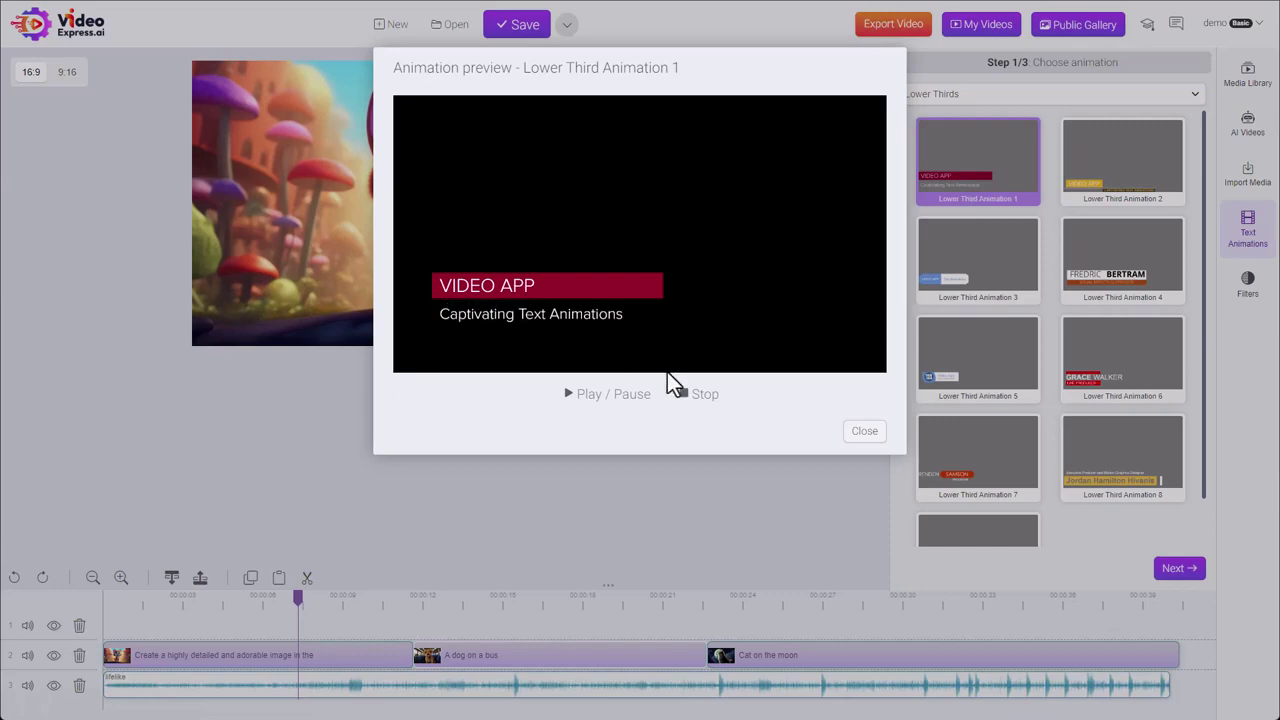
click(864, 432)
click(1097, 287)
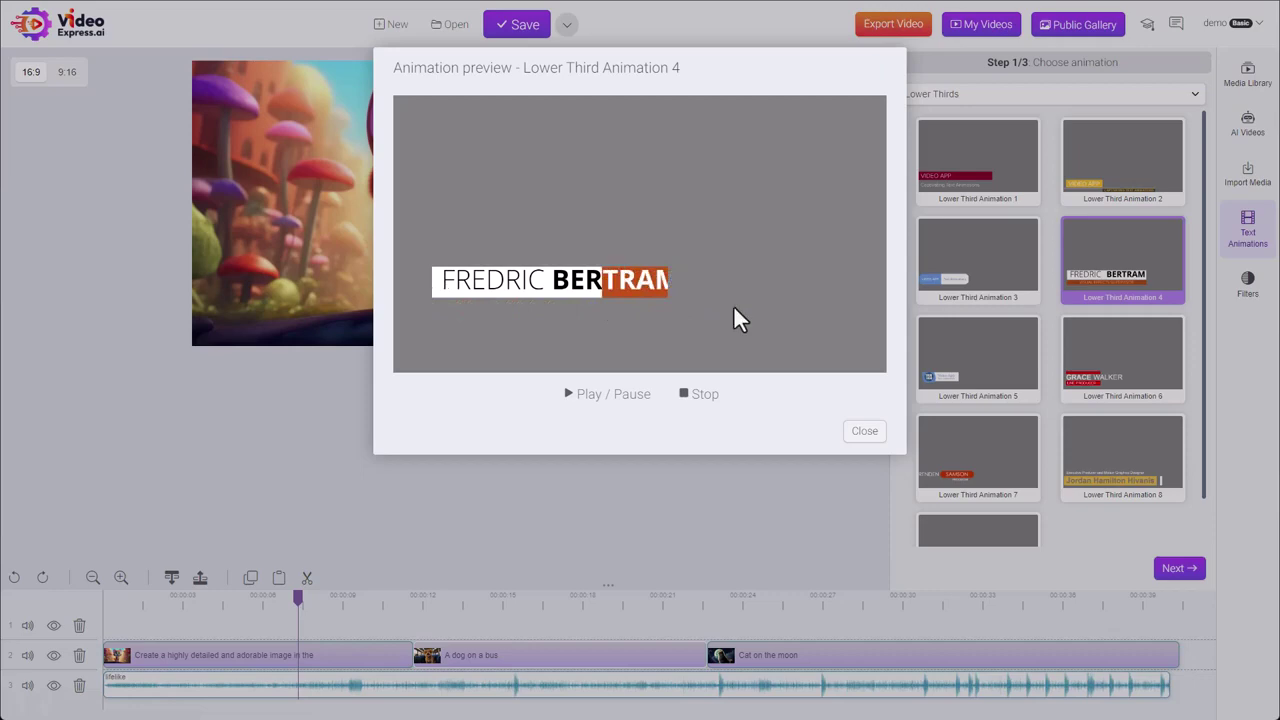
Step: Switch the template category from Lower Thirds to Text Animations, checking Text Effects on the way
click(866, 432)
click(960, 97)
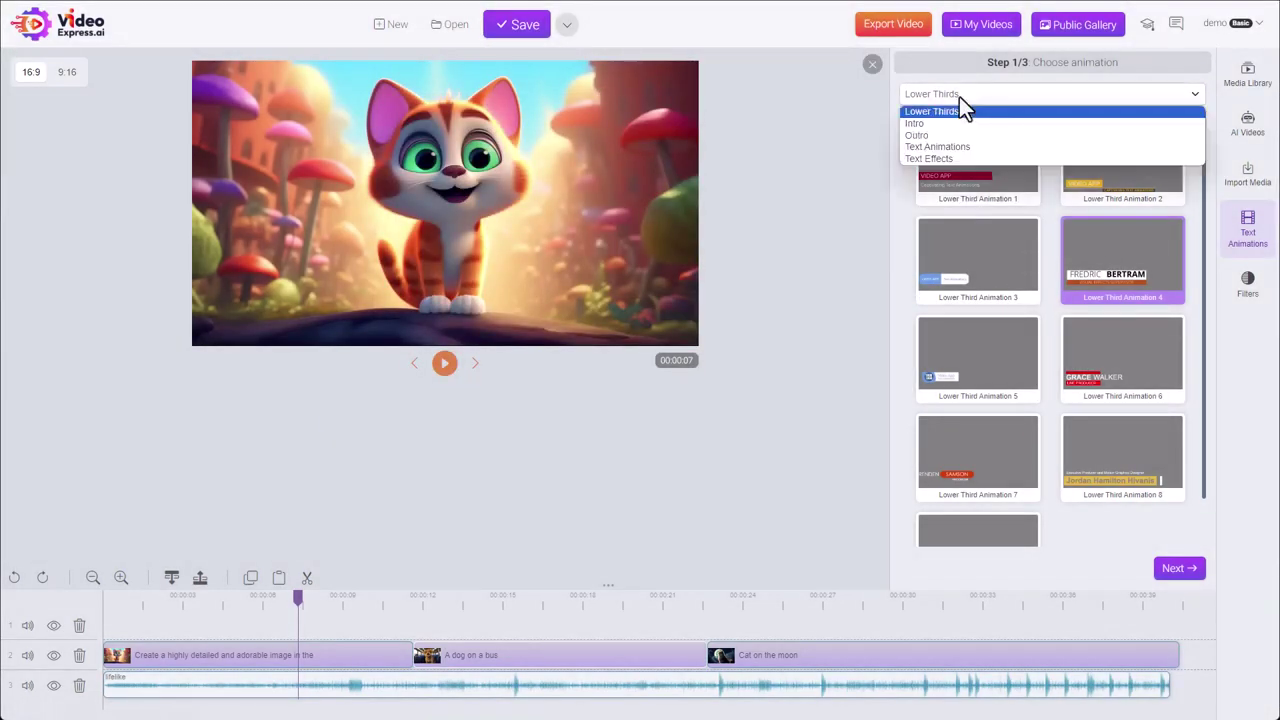
click(950, 158)
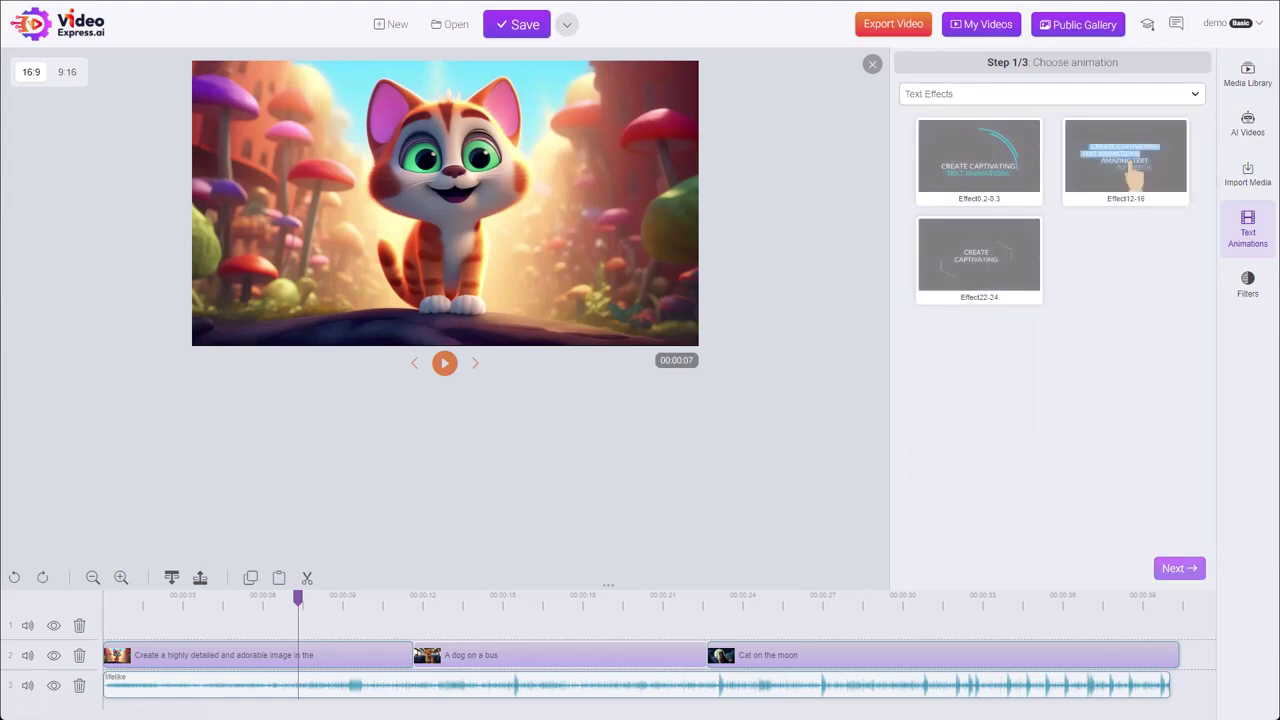
click(929, 96)
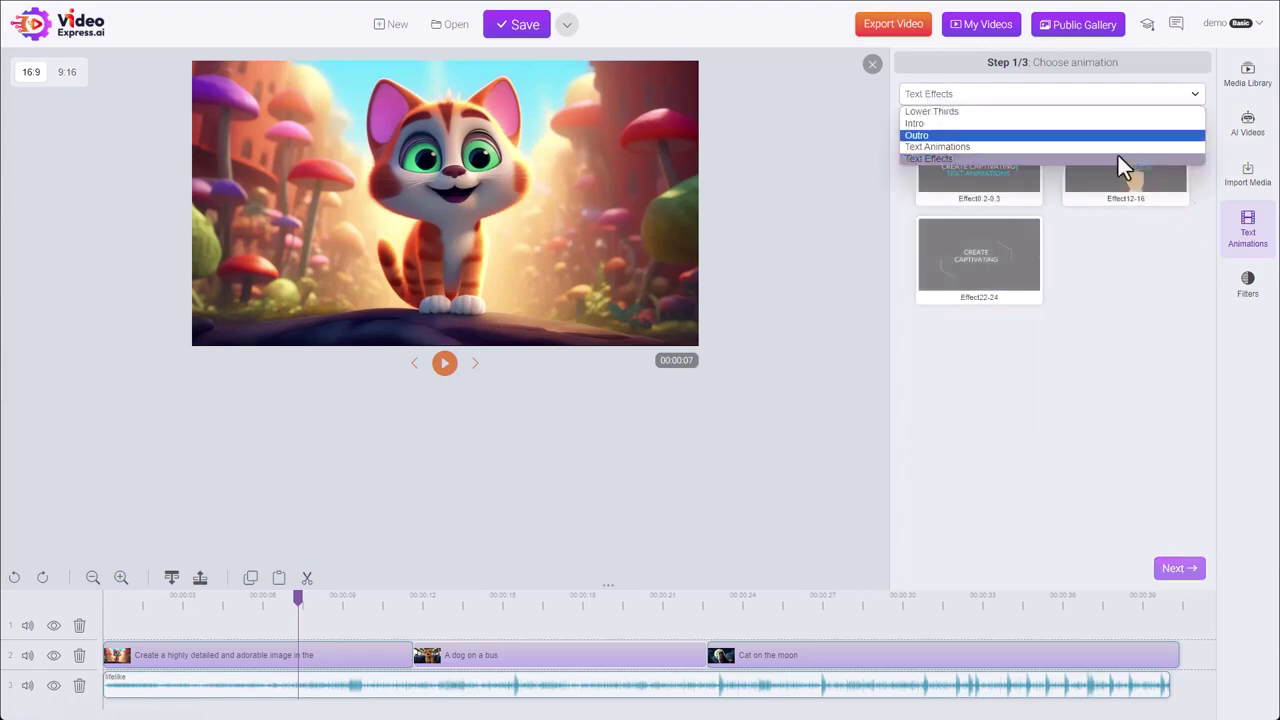
click(961, 148)
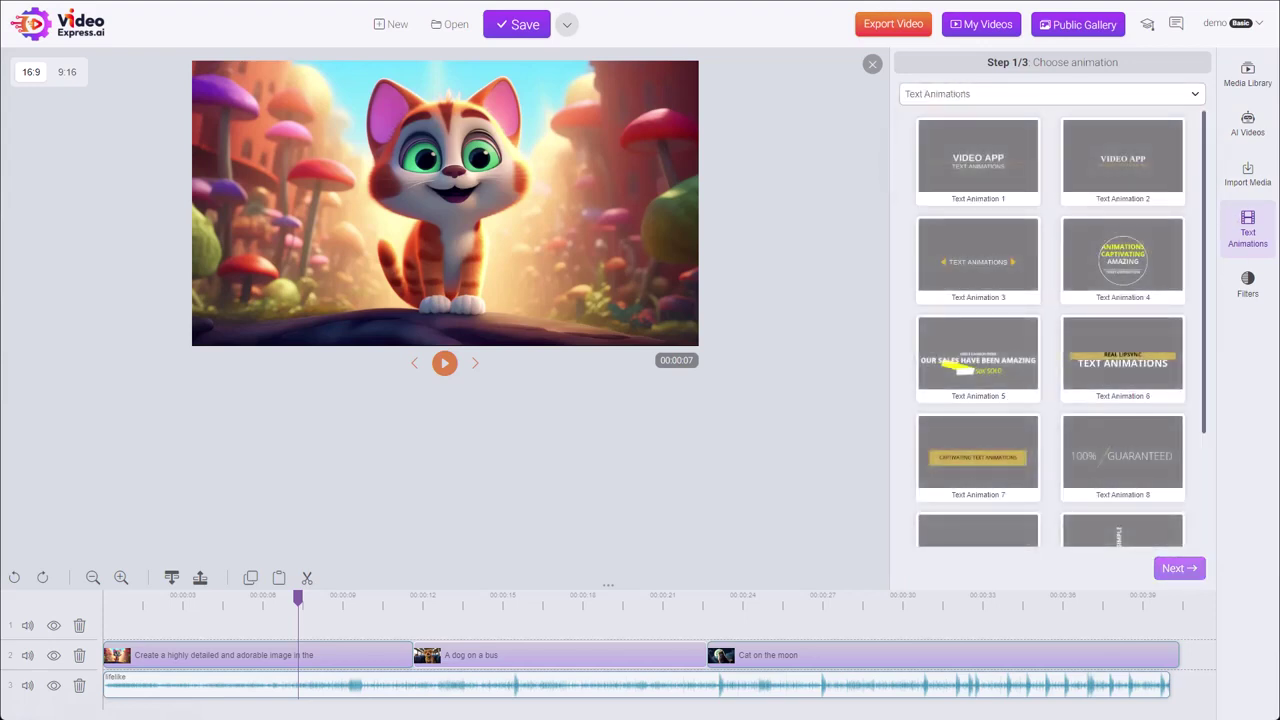
scroll(1113, 314, down, 3)
scroll(1123, 334, up, 3)
Step: Select Text Animation 3, the arrow-framed title, and preview it
click(1010, 265)
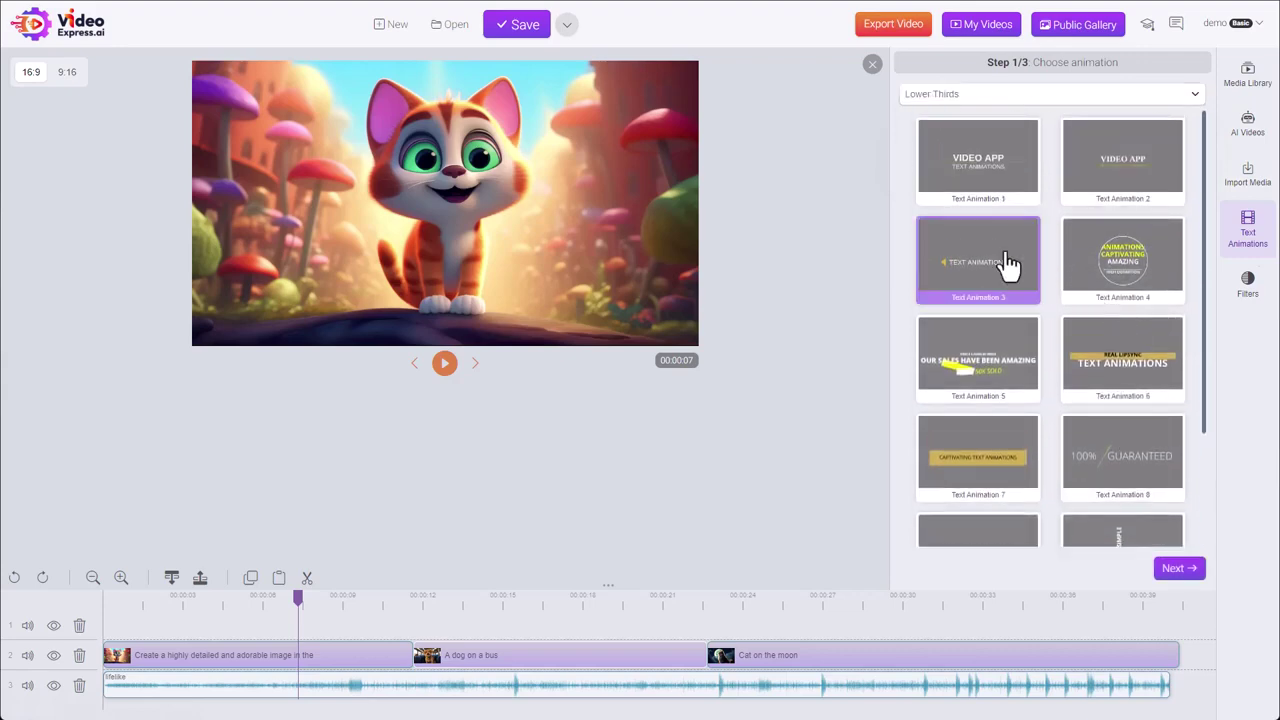
click(1018, 272)
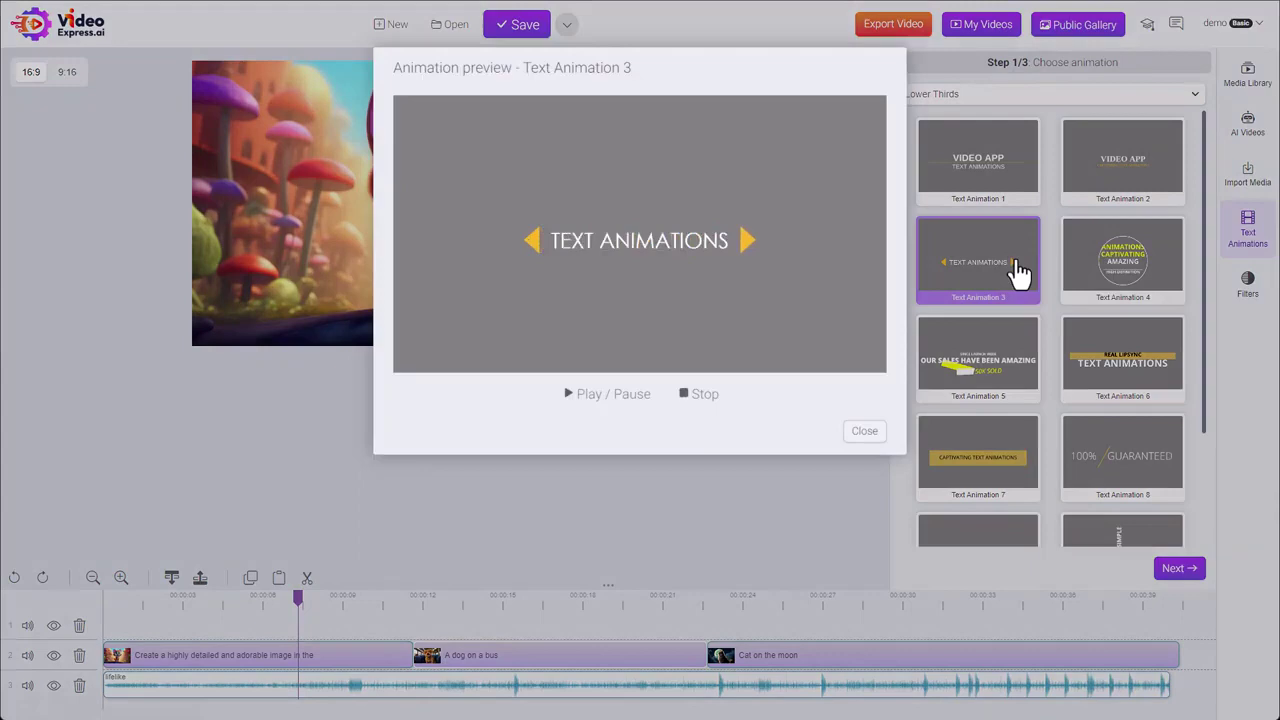
click(864, 432)
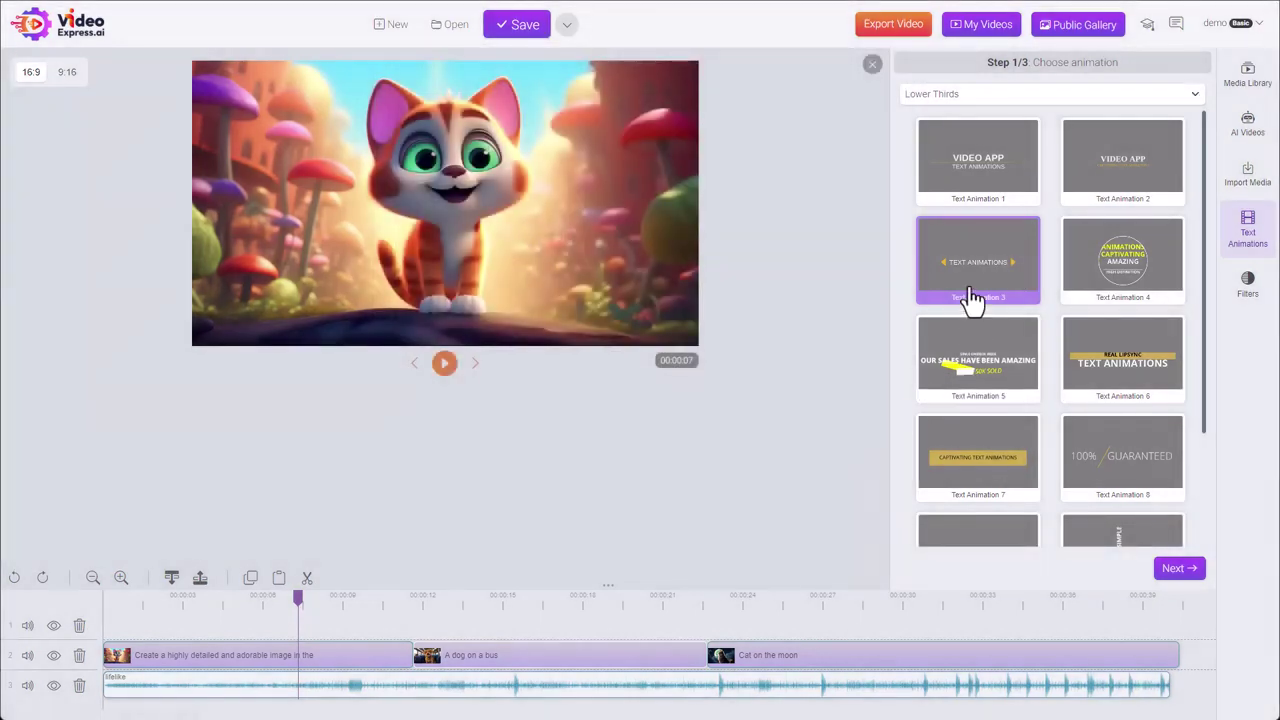
Step: Set the title to 'AI Videos' and change the triangle colour from yellow to red
click(1186, 577)
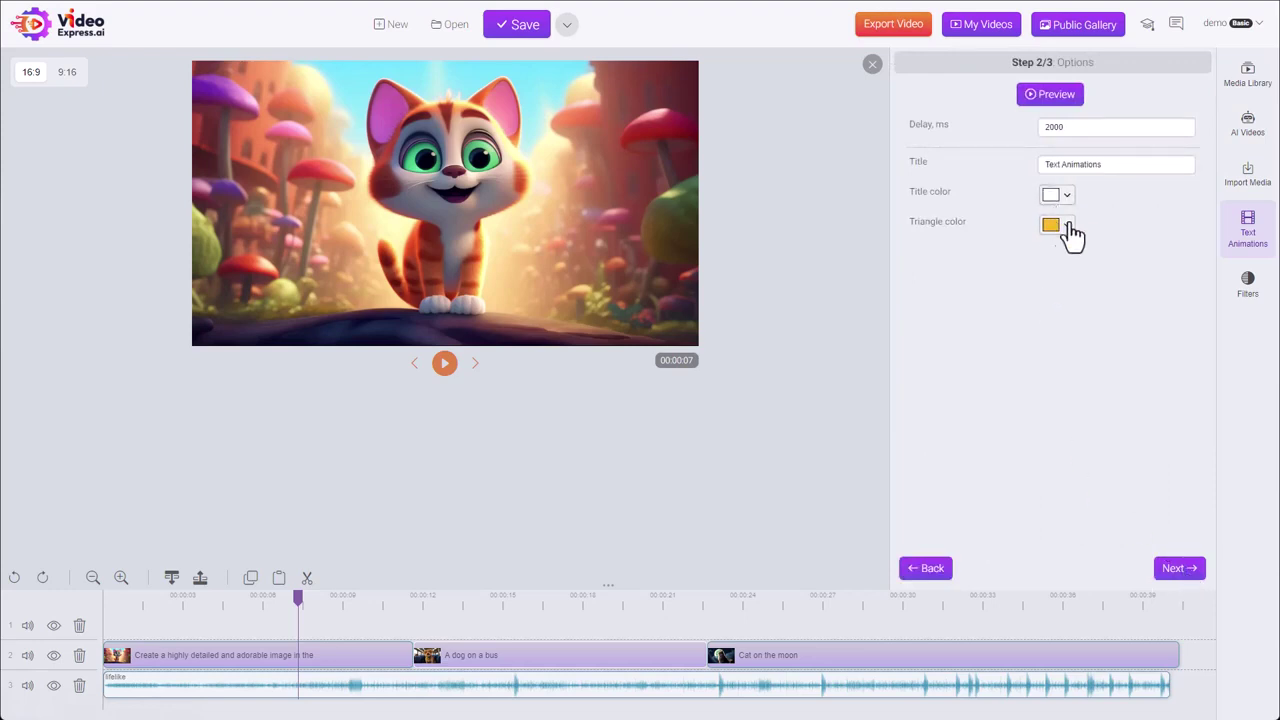
click(1103, 166)
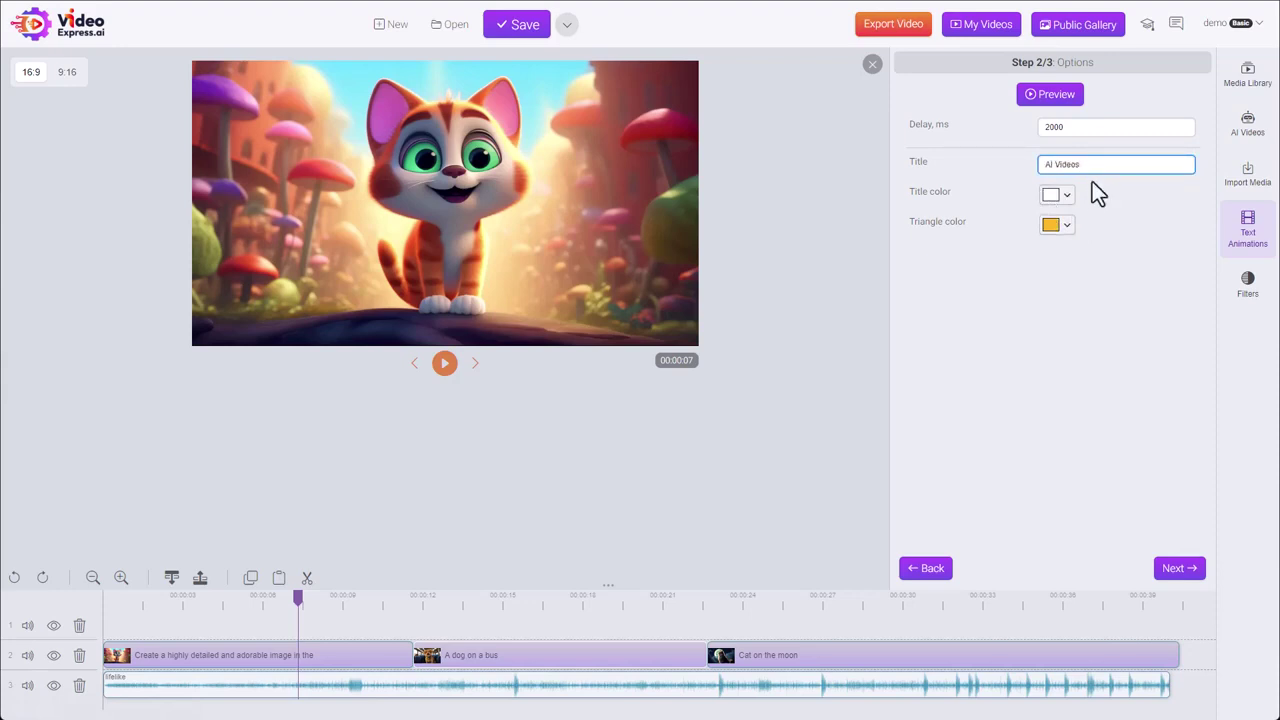
click(1067, 230)
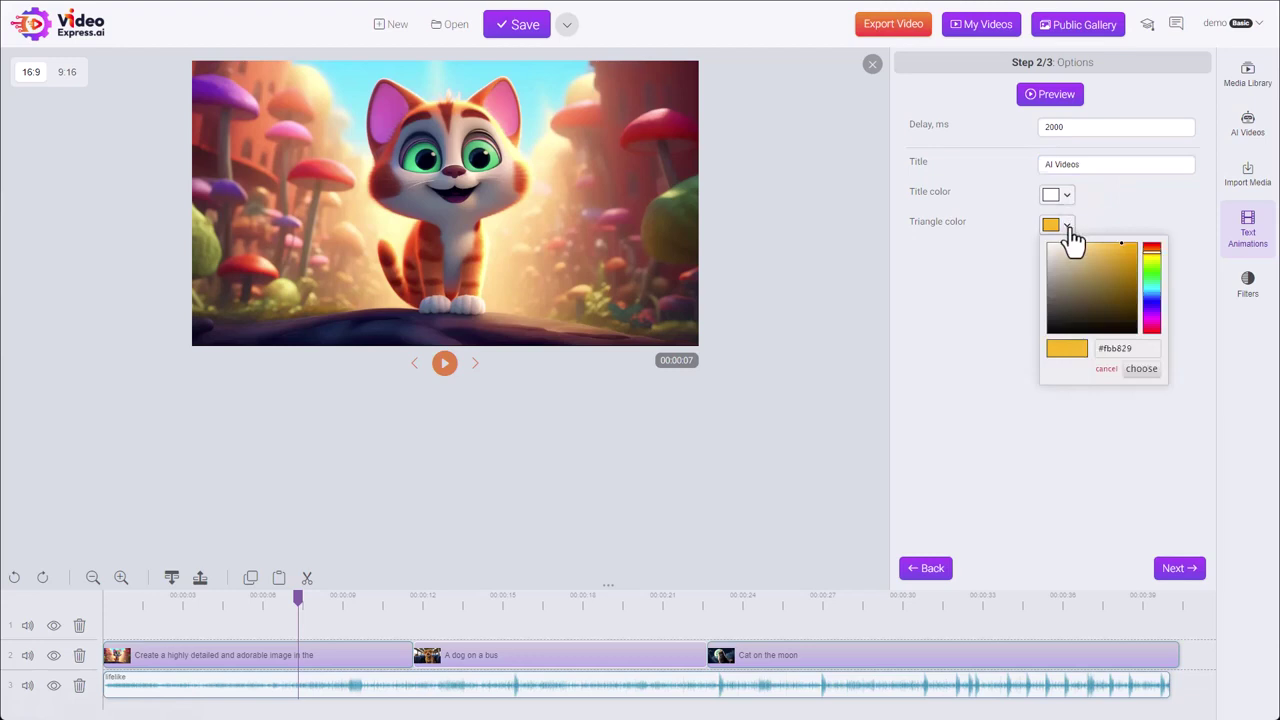
drag(1150, 268, 1155, 258)
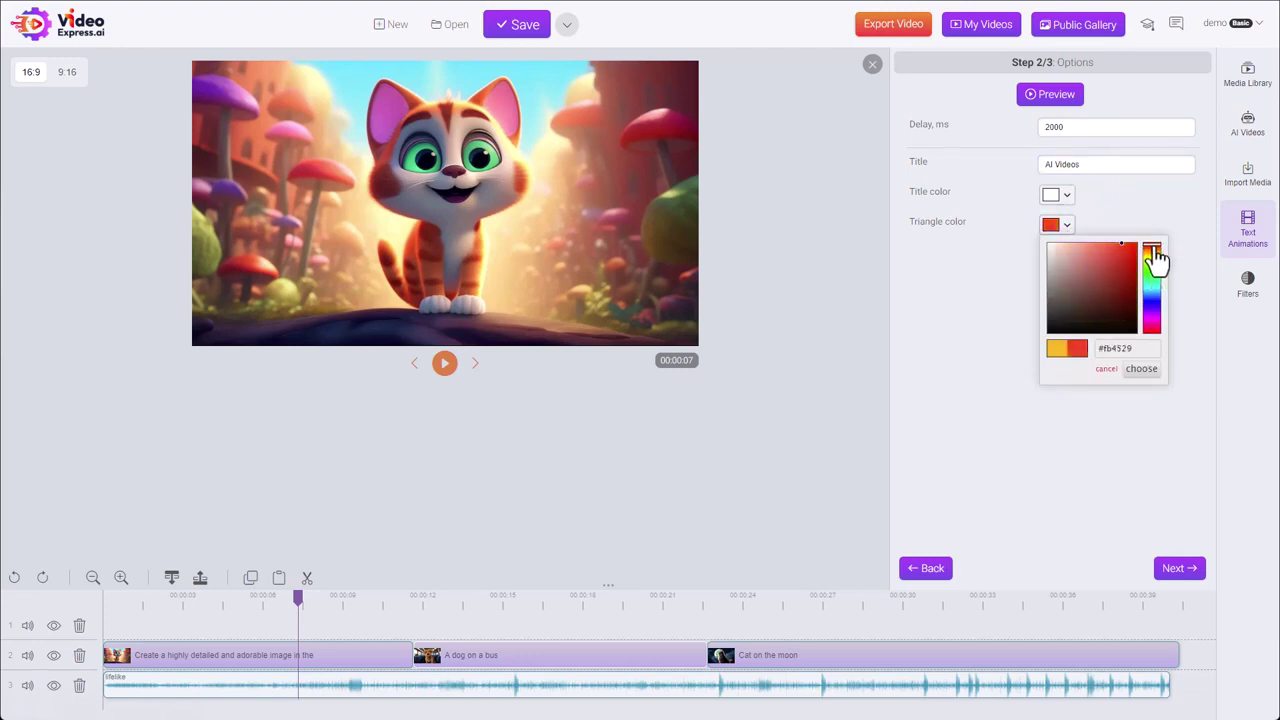
click(1139, 369)
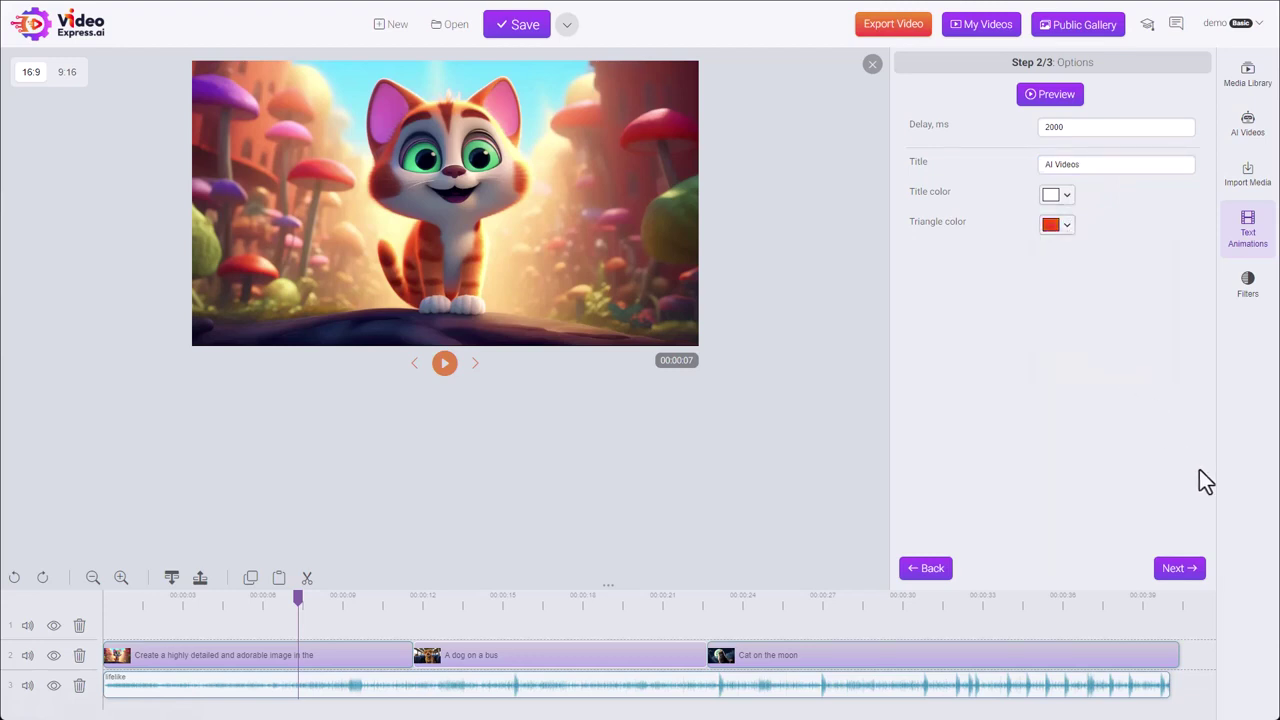
Step: Preview the customised AI Videos animation and generate the final version
click(1052, 113)
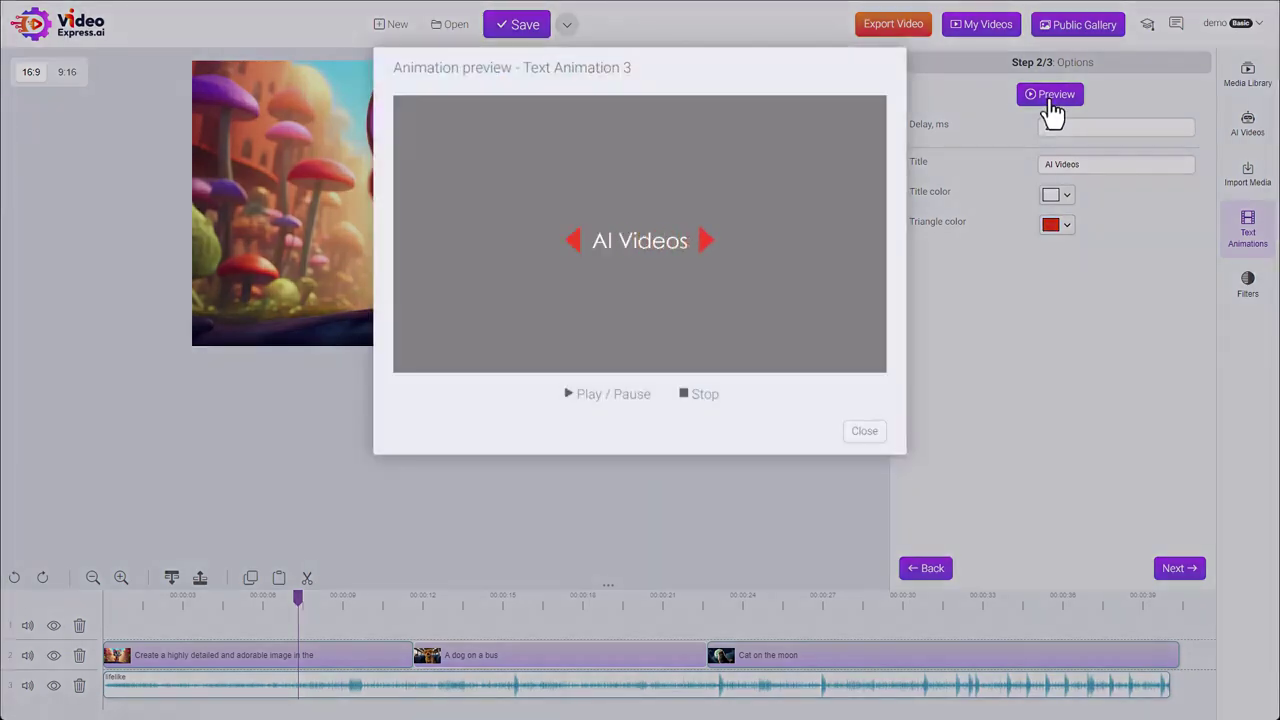
click(866, 434)
click(1181, 574)
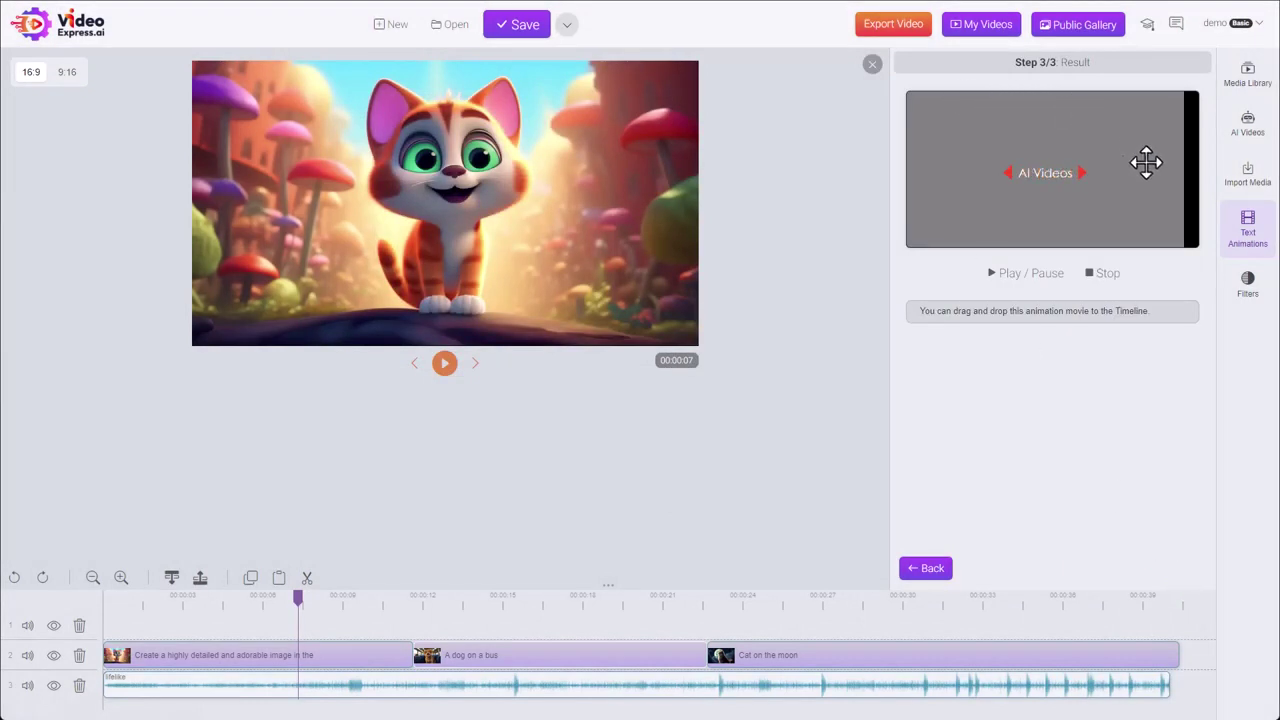
Step: Put the AI Videos animation on the top timeline track and check it at 9 seconds
mouse_move(1100, 120)
mouse_down()
mouse_move(840, 257)
mouse_move(351, 620)
mouse_move(309, 623)
mouse_move(397, 610)
mouse_move(320, 614)
mouse_up()
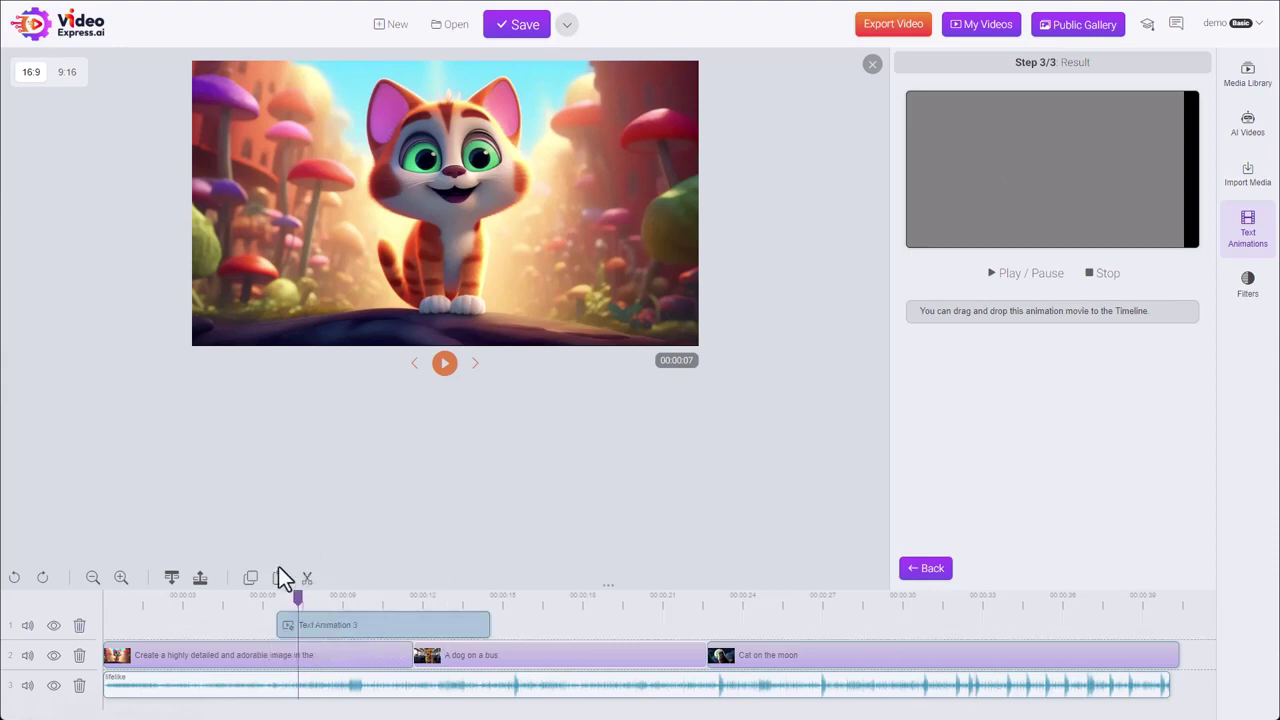
click(343, 606)
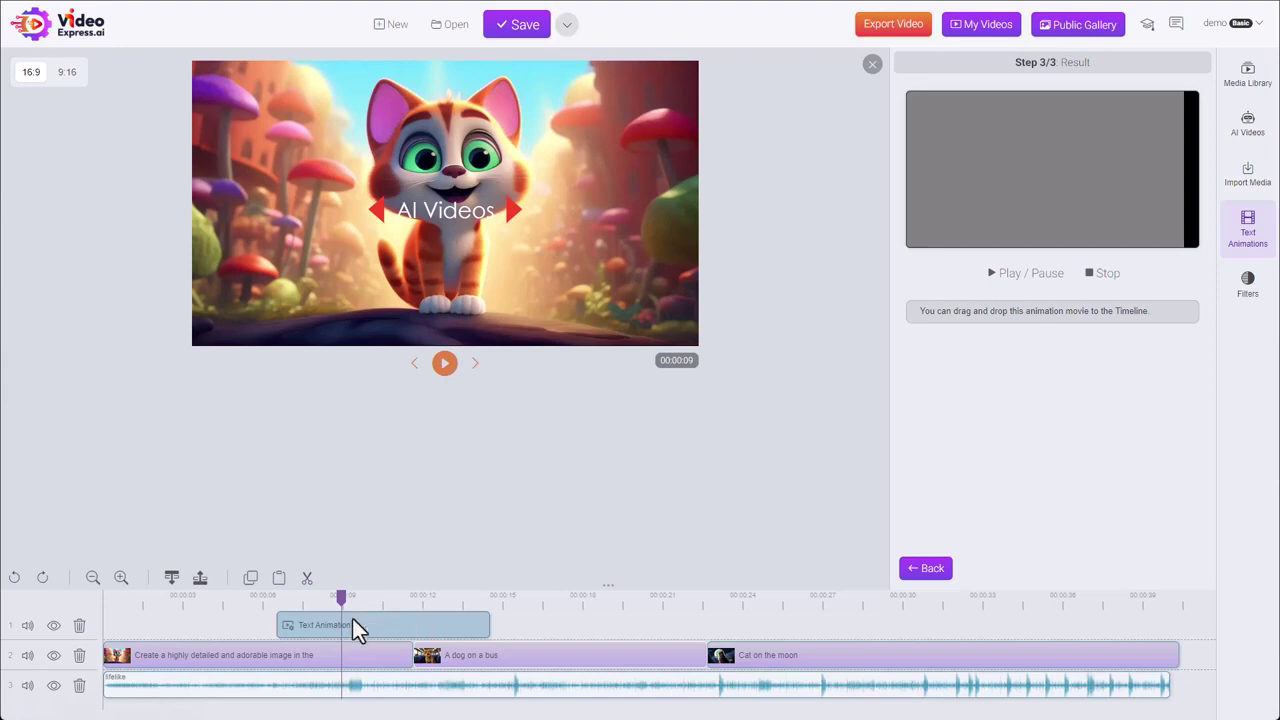
Step: Move the AI Videos text to the top-right of the frame and save the position
click(355, 620)
click(369, 655)
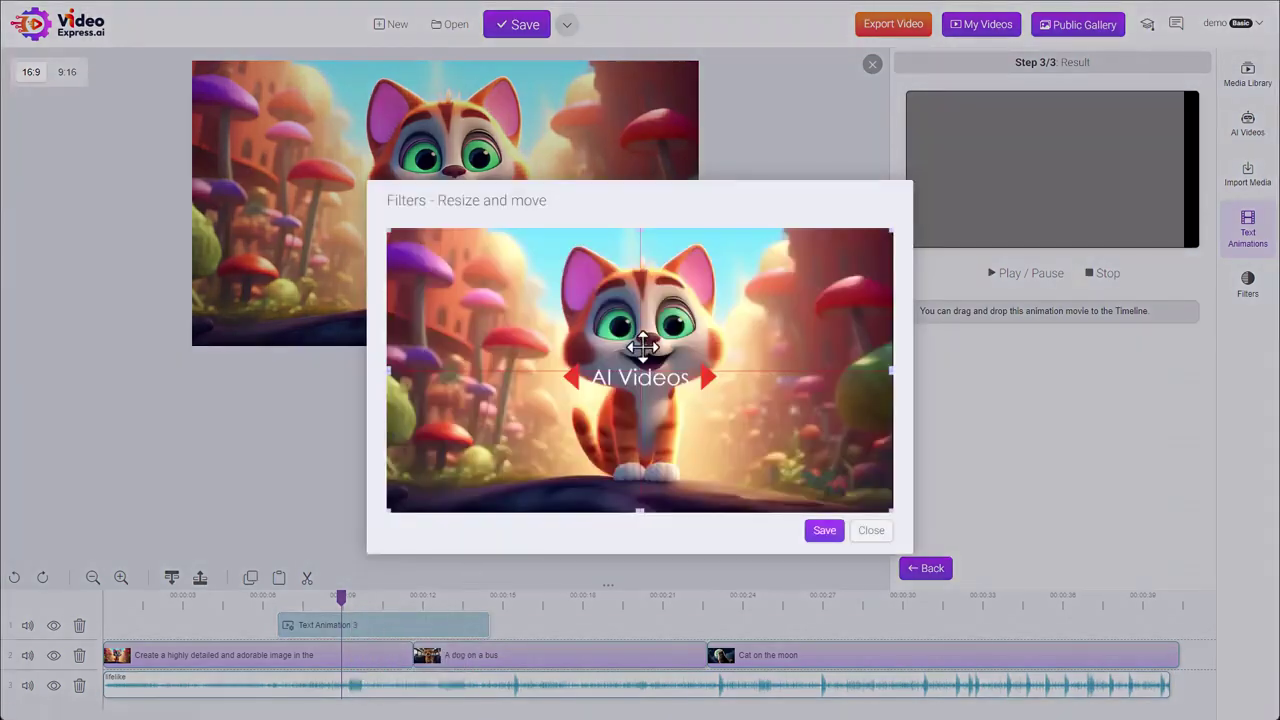
drag(648, 382, 797, 262)
click(823, 532)
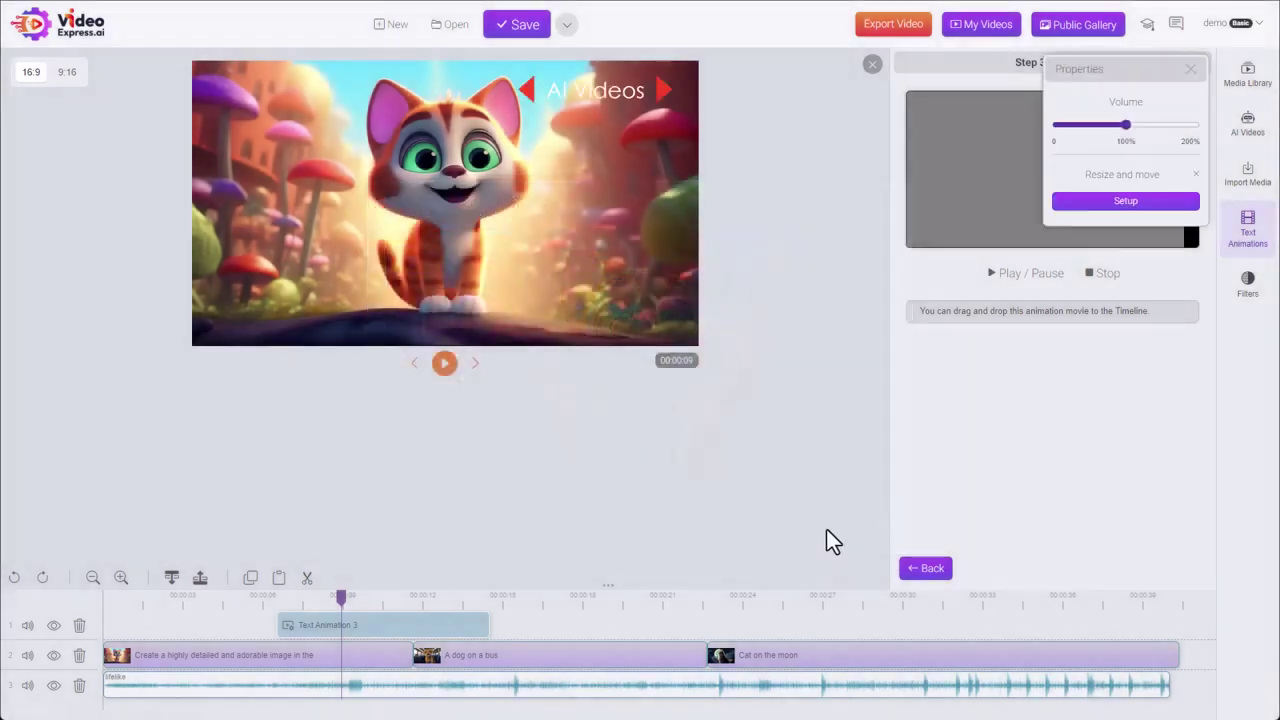
Step: Close the clip properties and the finished-animation panel, then reopen the text animation templates
click(1191, 69)
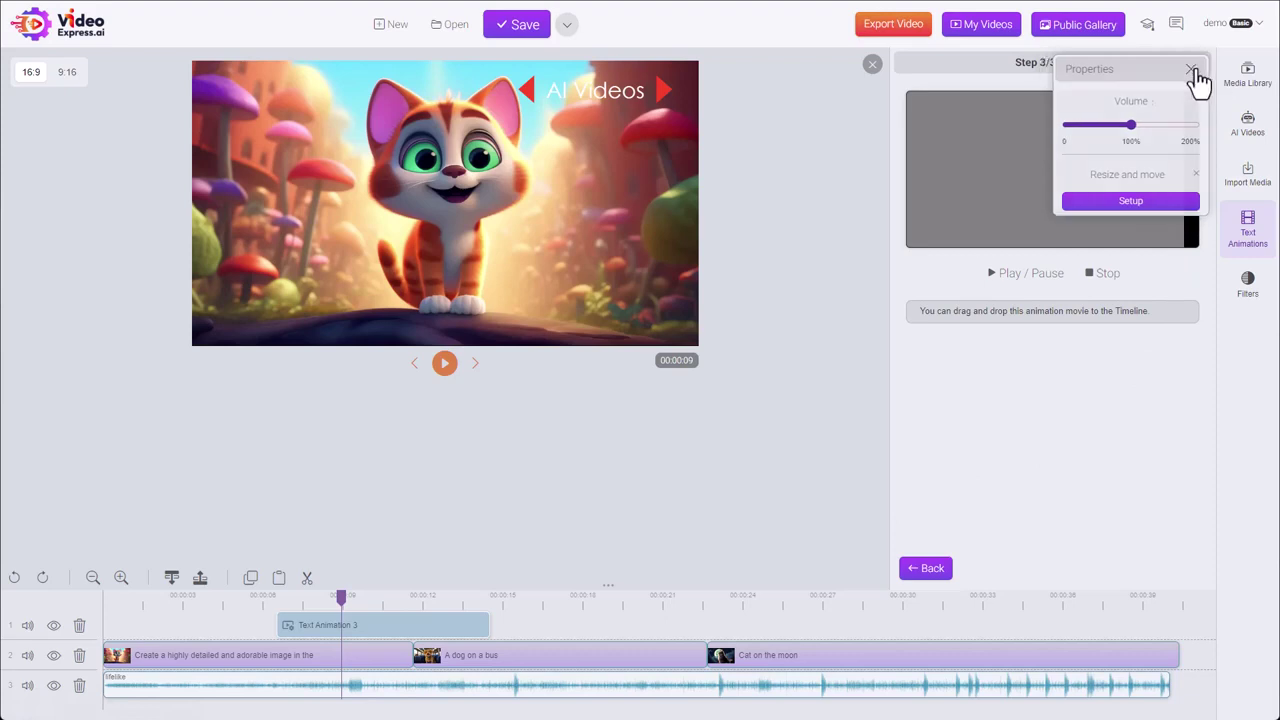
click(873, 66)
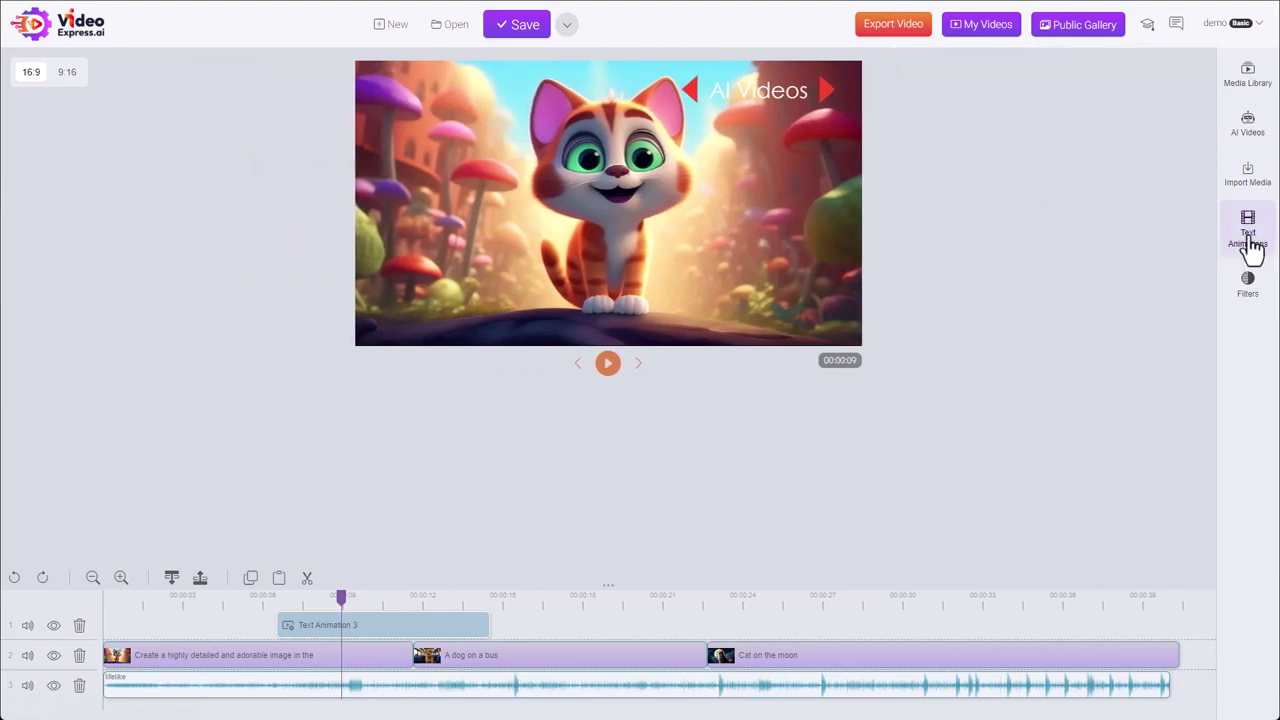
click(1249, 240)
Step: Switch the template category to Intro and select Introduction 3
click(996, 95)
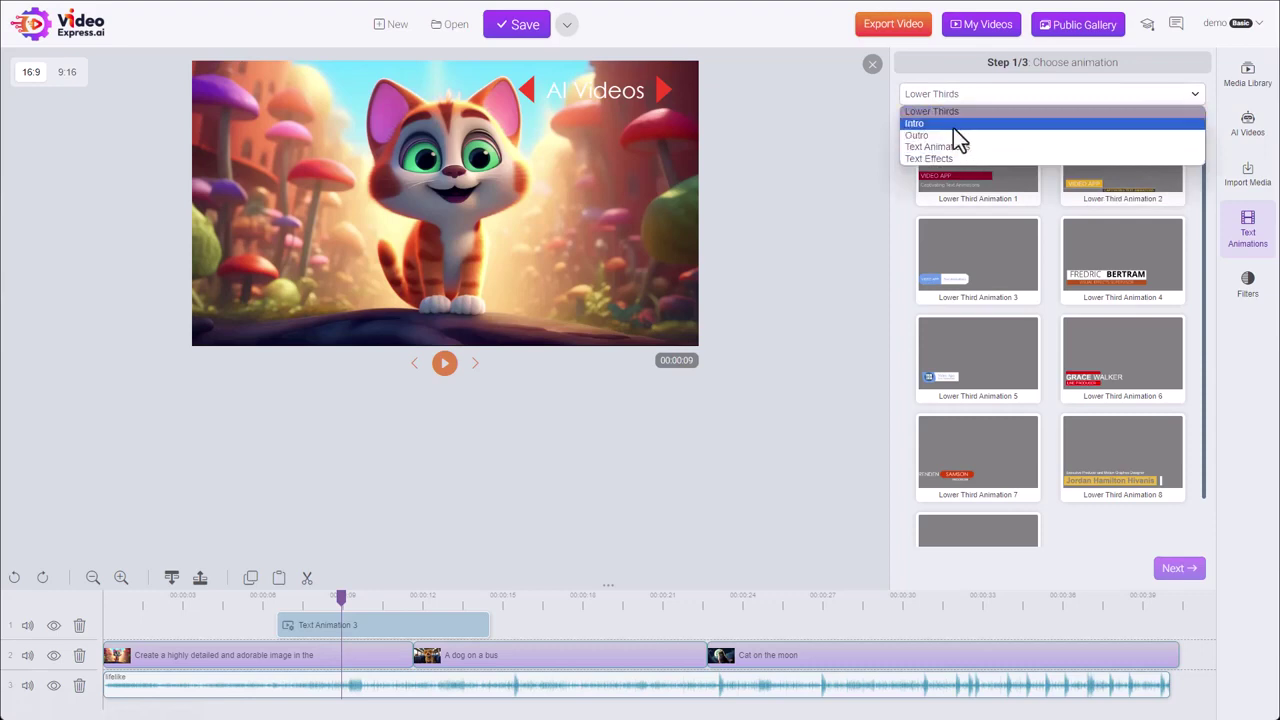
click(952, 125)
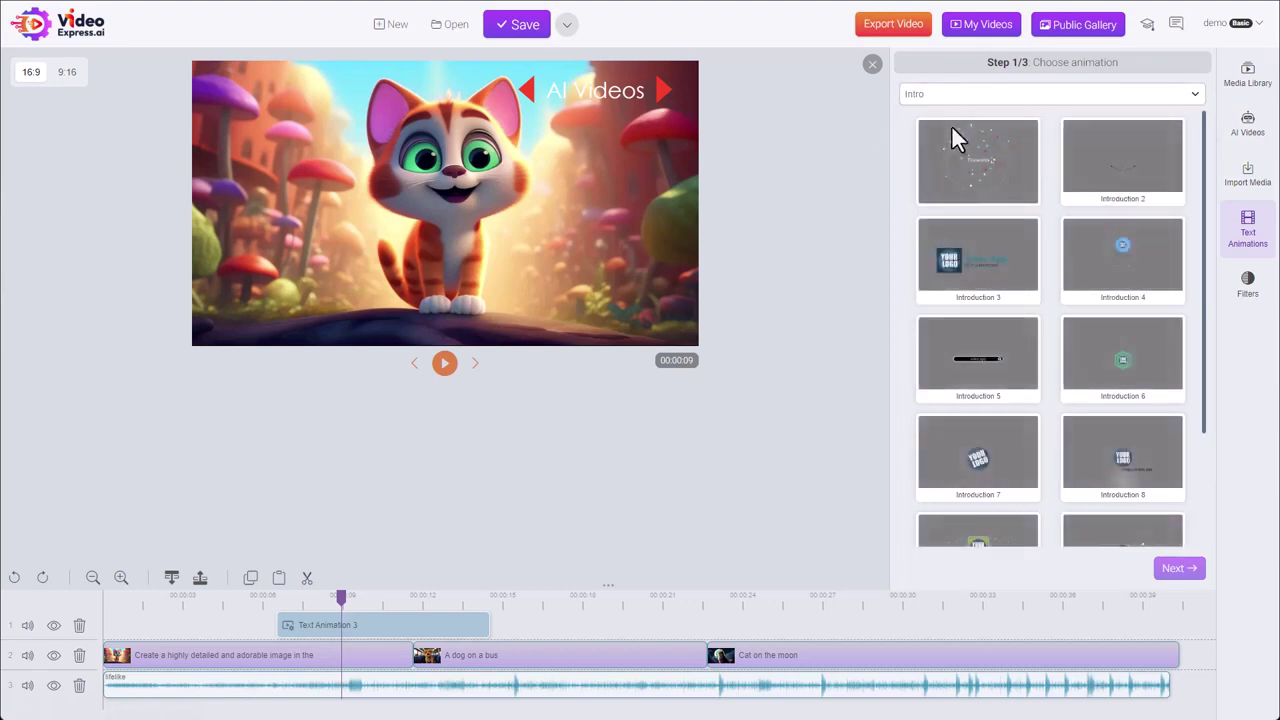
scroll(1140, 290, down, 2)
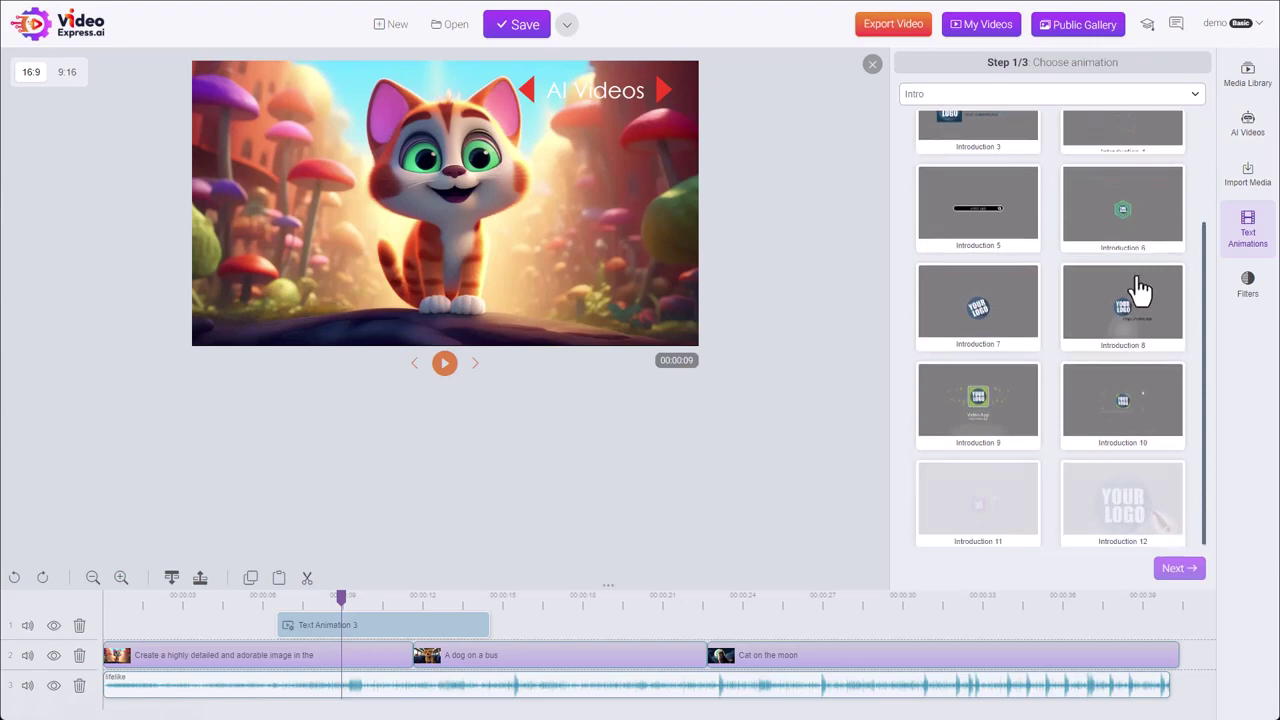
scroll(1100, 325, up, 2)
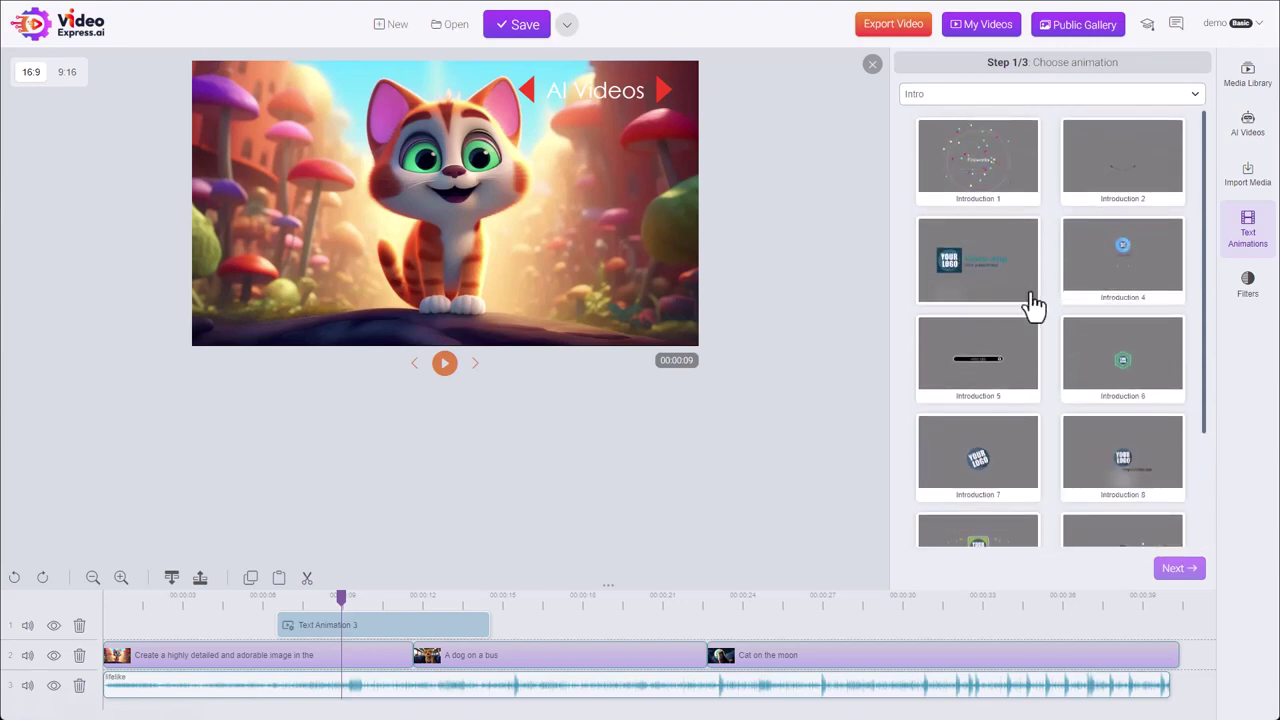
click(975, 278)
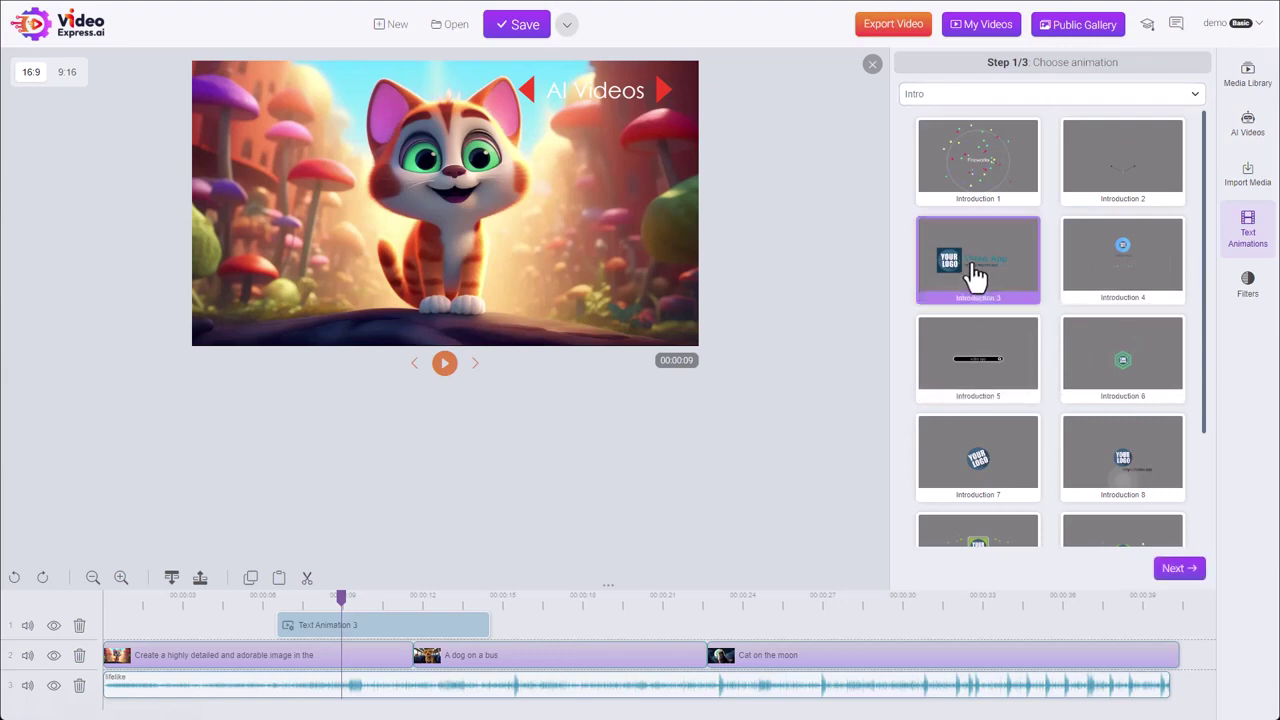
Step: Change the intro texts to 'AI Video' and 'ANIMATIONS', removing the word TEXT
click(1178, 568)
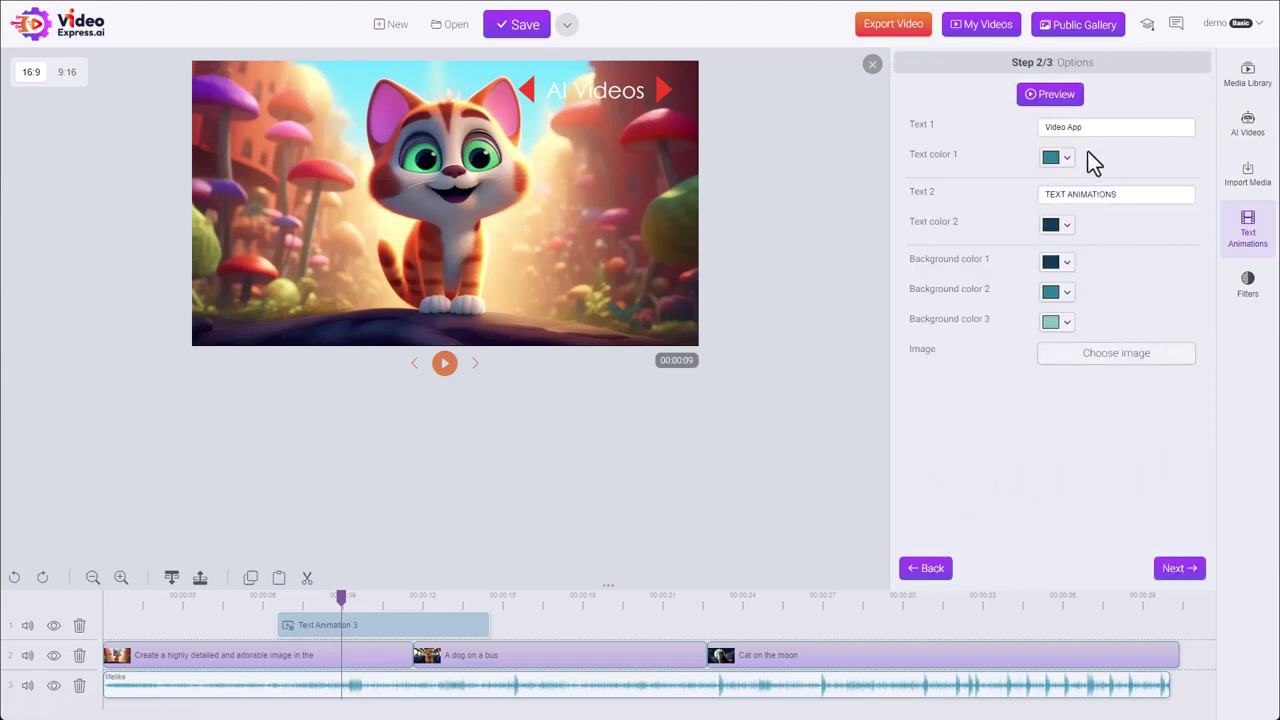
triple_click(1064, 133)
text(AI Video)
key(Tab)
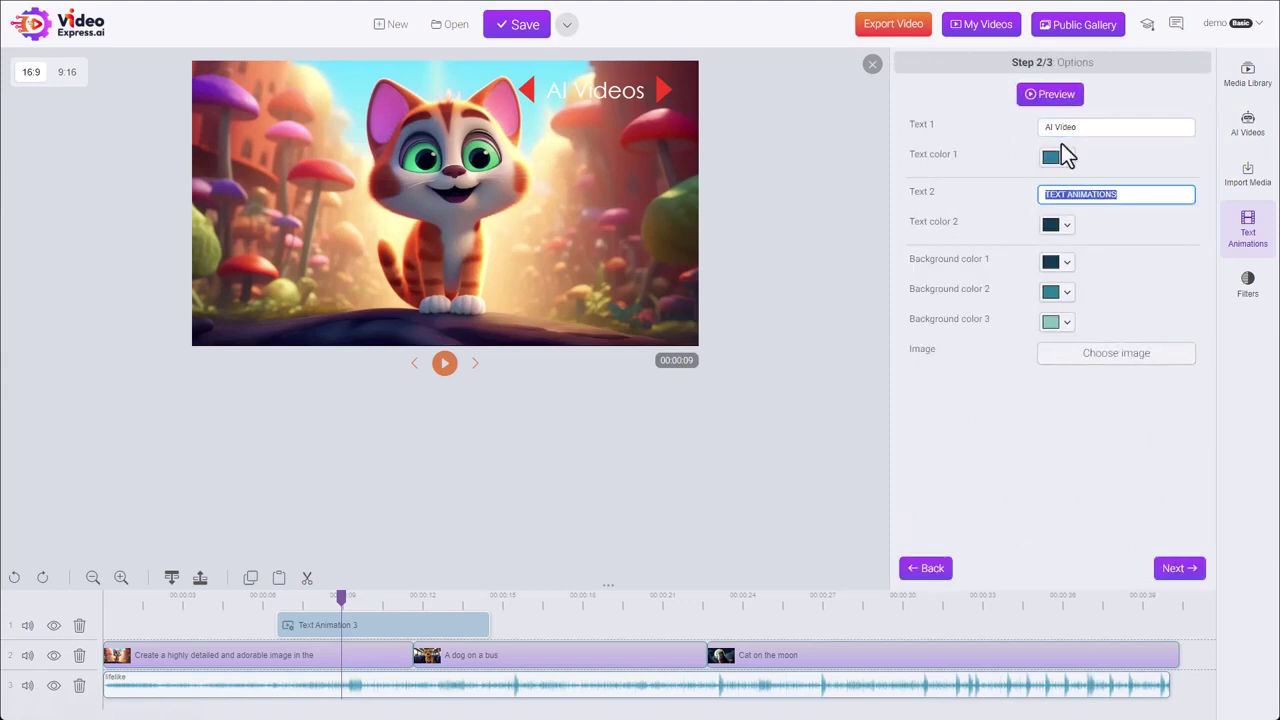
key(Home)
key(ctrl+shift+Right)
key(BackSpace)
Step: Choose the sunglasses smiley from the Image folder as the intro image
click(1113, 355)
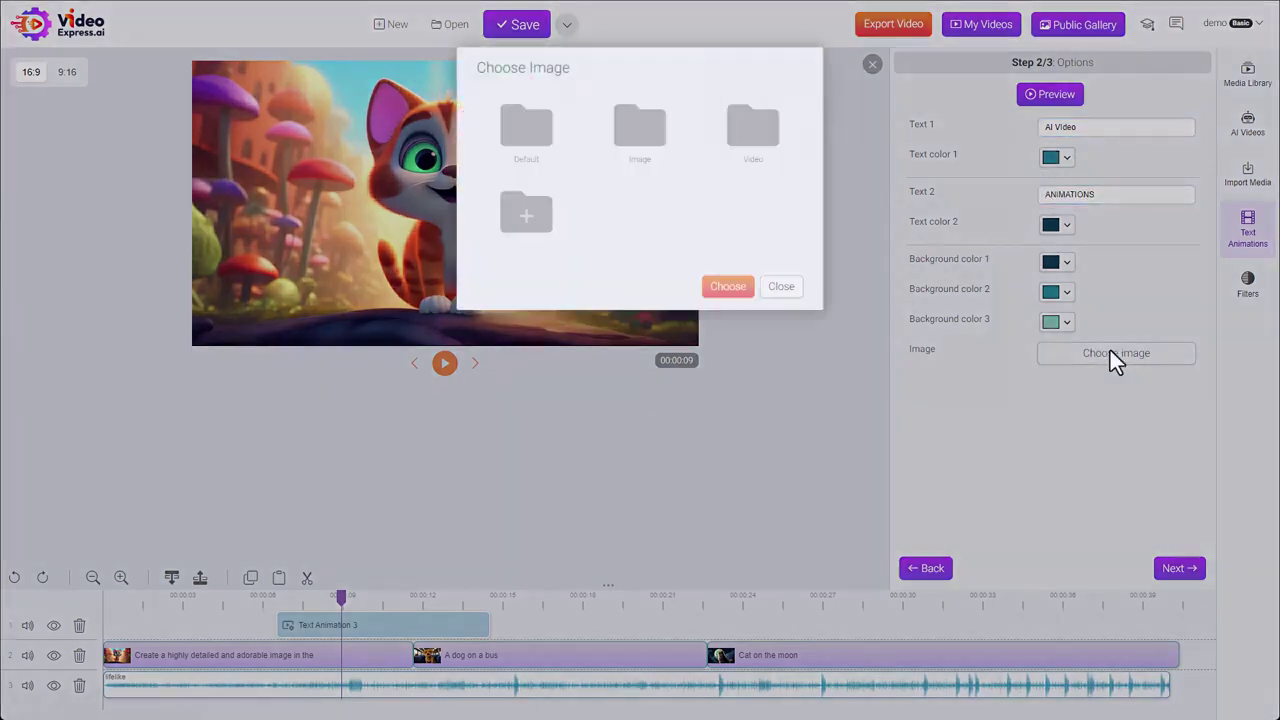
click(613, 140)
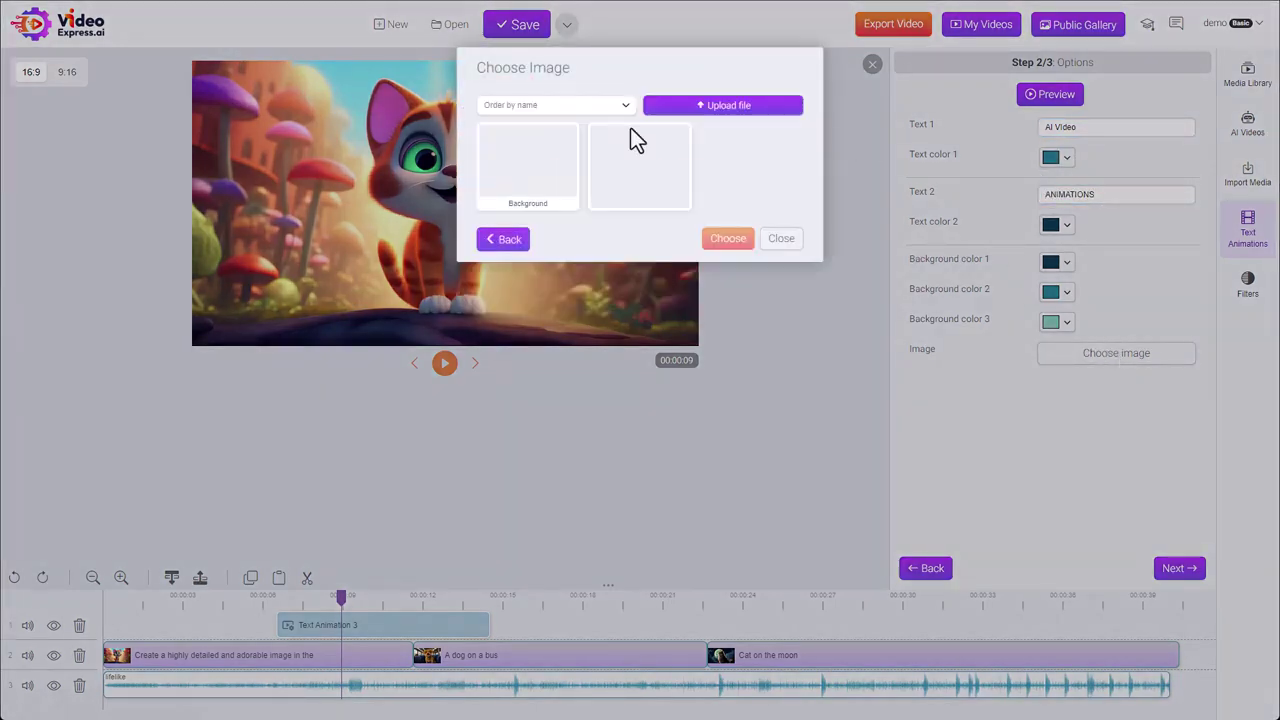
click(670, 200)
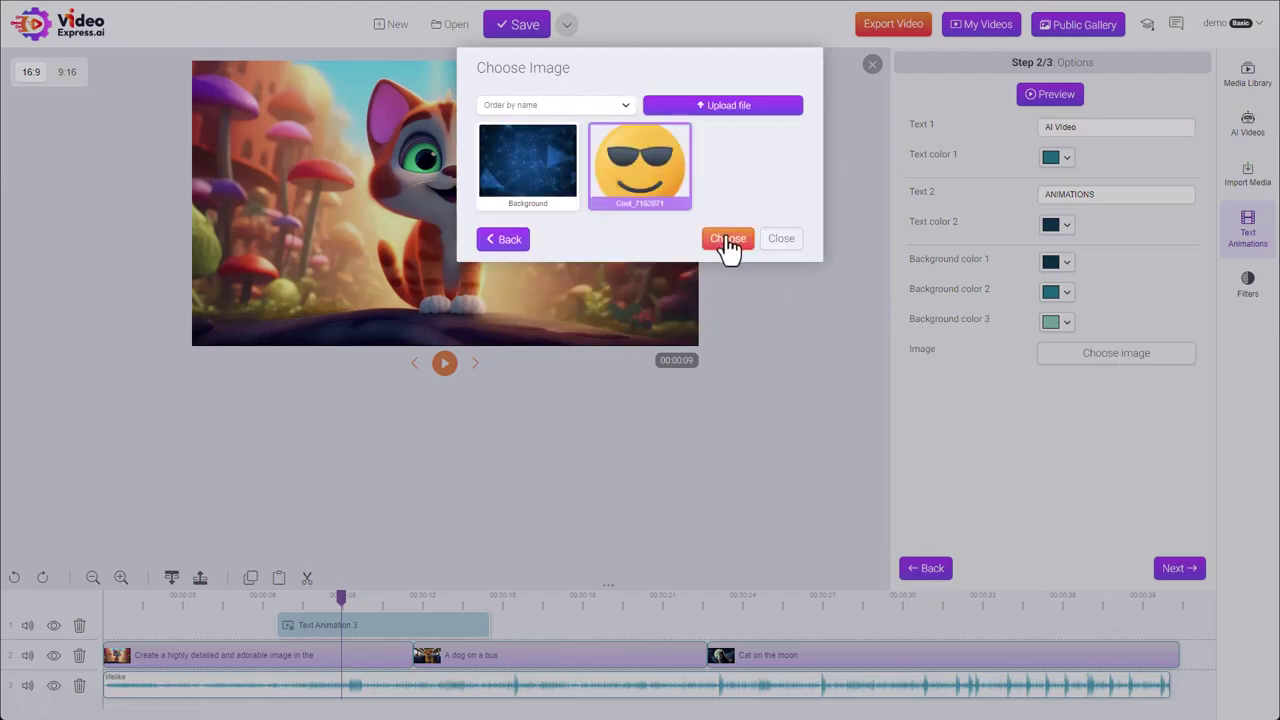
click(727, 240)
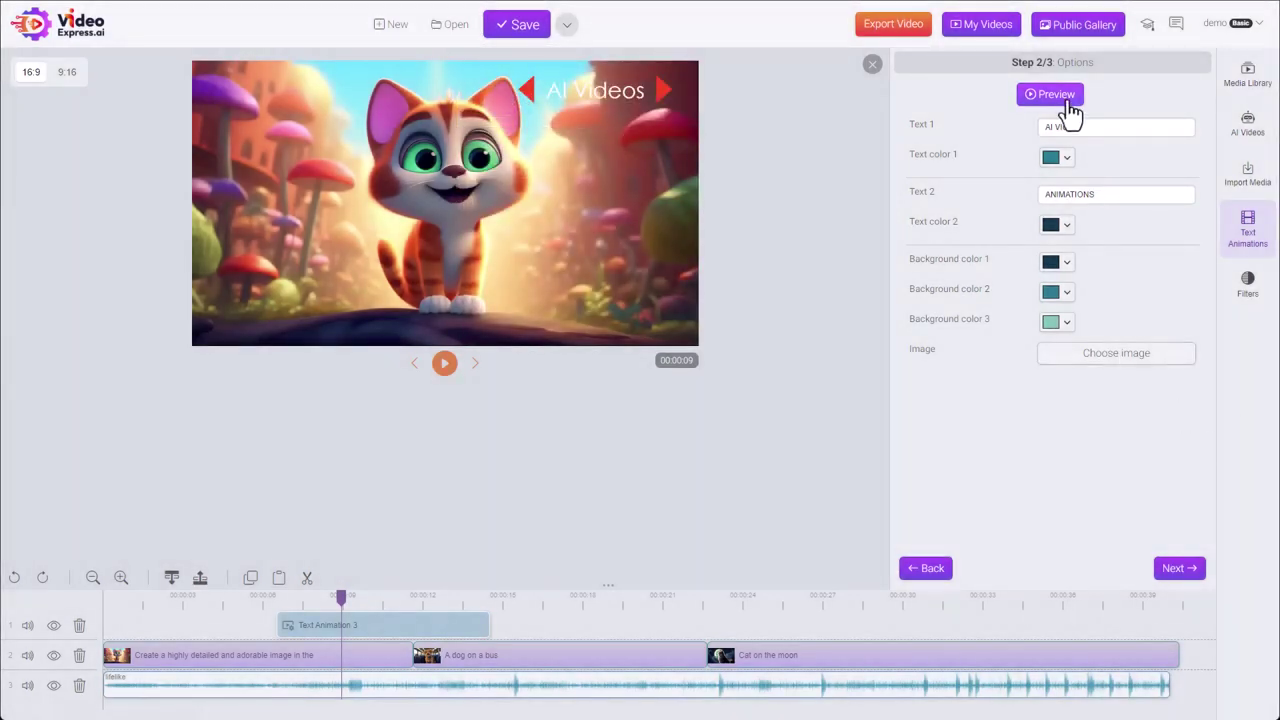
Step: Preview and generate the intro, then place it before Text Animation 3 on track 1
click(1056, 98)
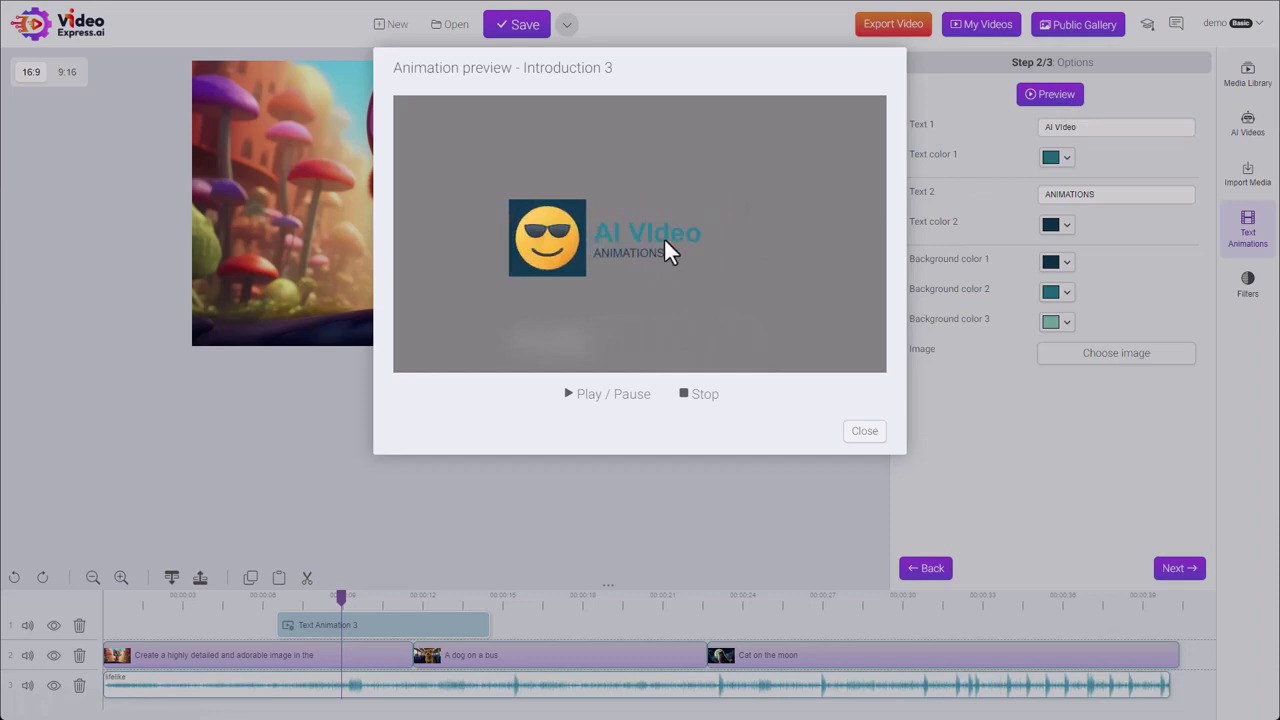
click(862, 432)
click(1186, 570)
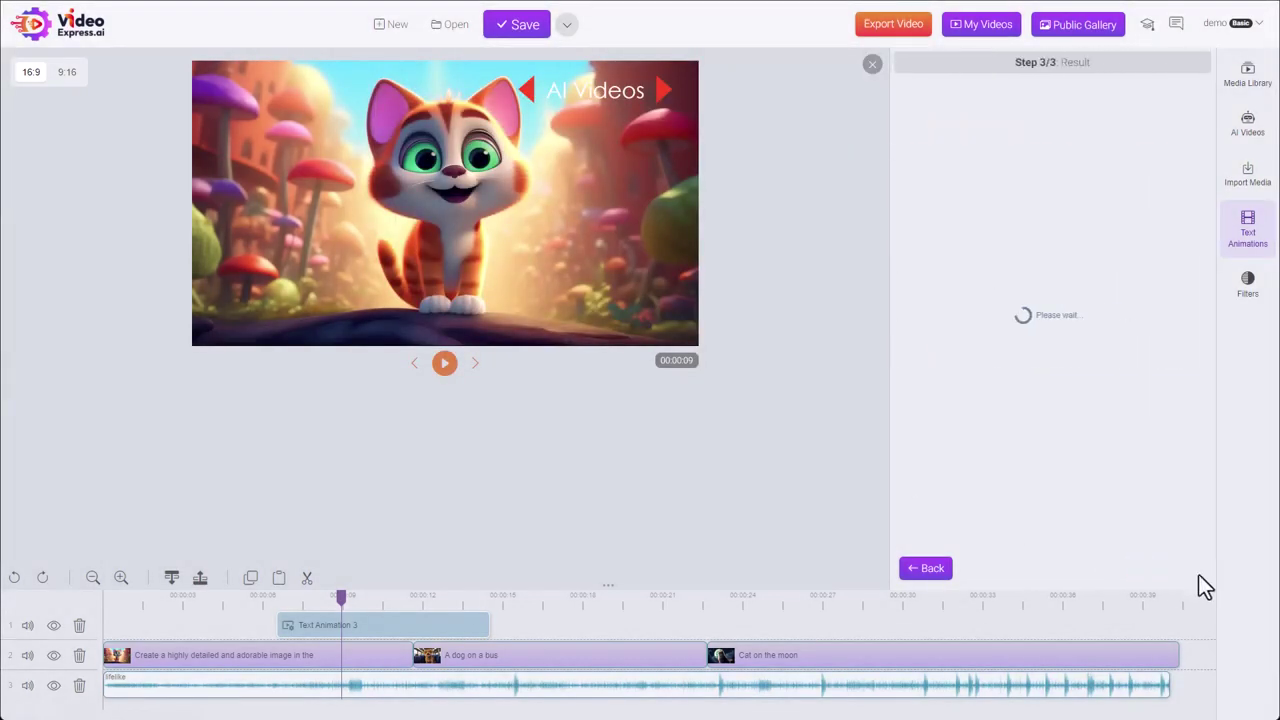
drag(1074, 131, 134, 617)
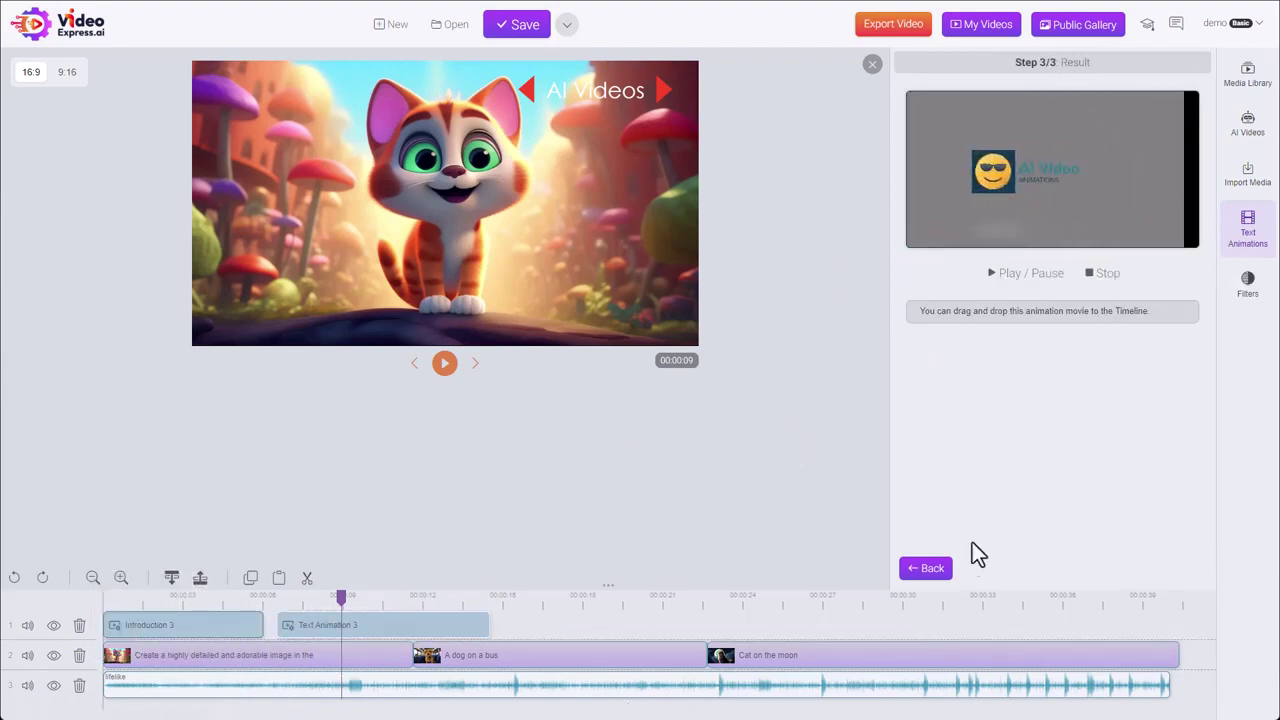
click(872, 64)
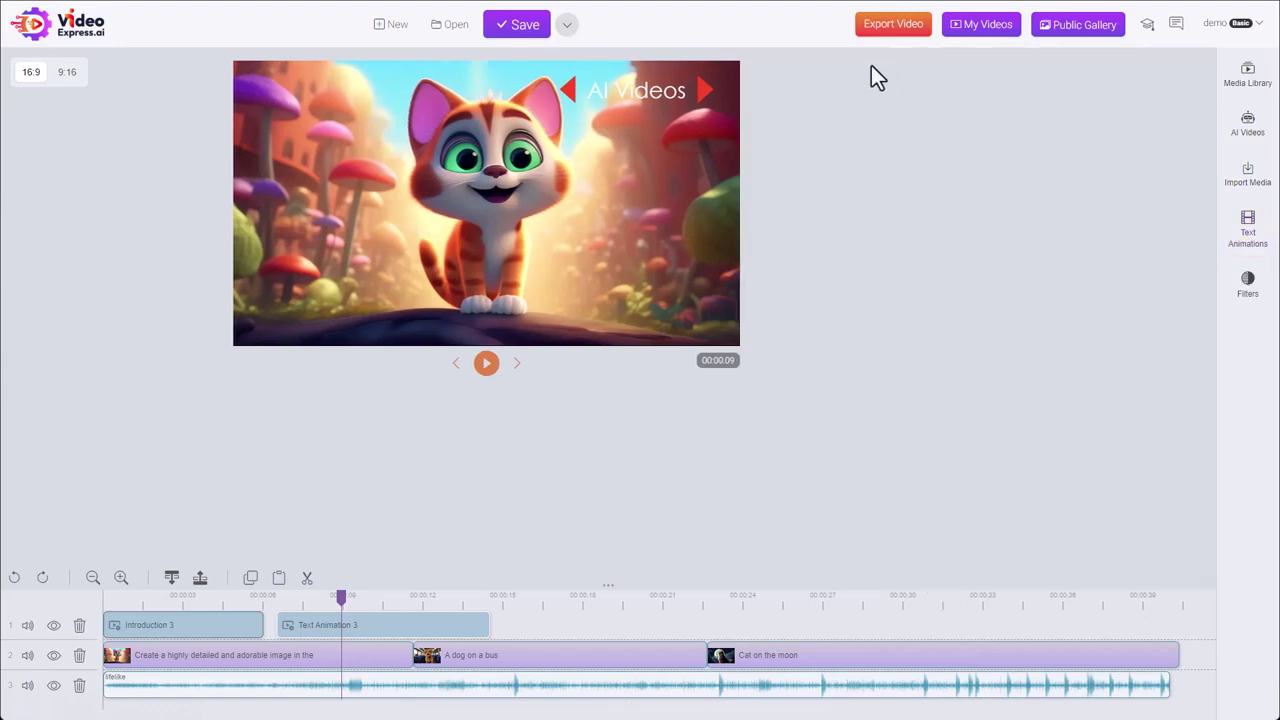
Step: Show the Outro templates, preview Outro 1, then select Outro 4
click(1248, 232)
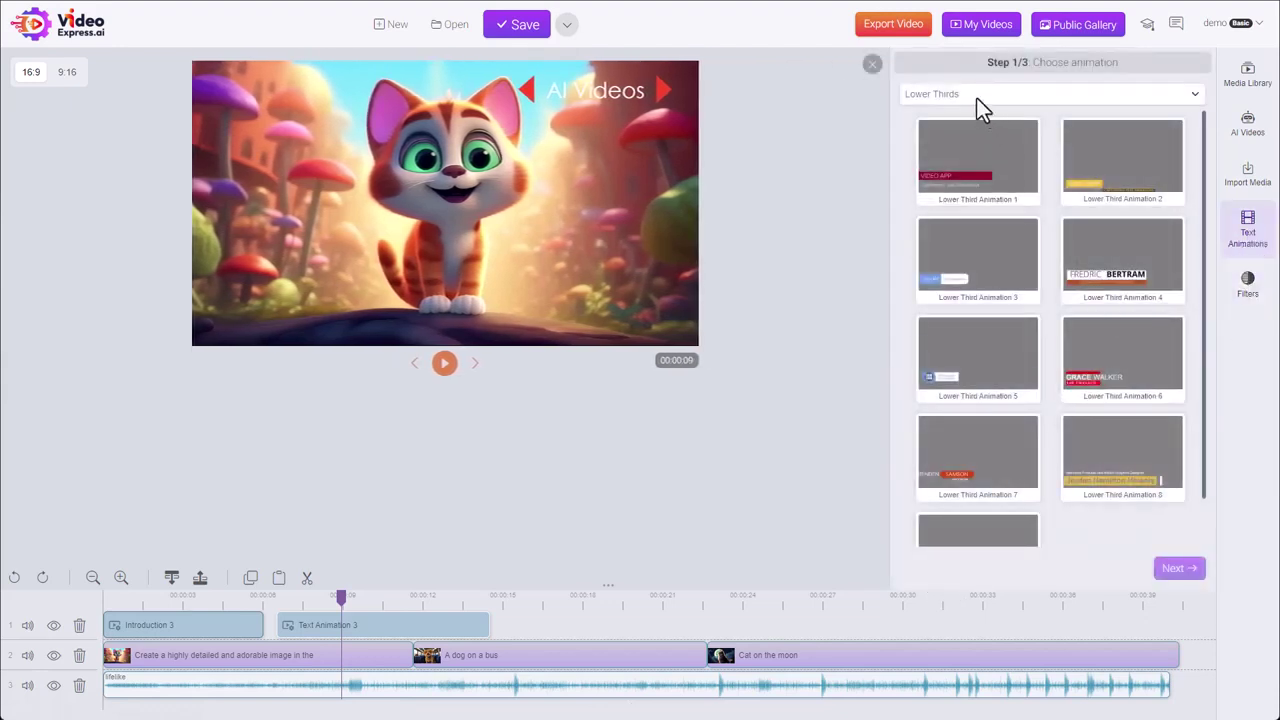
click(977, 96)
click(967, 136)
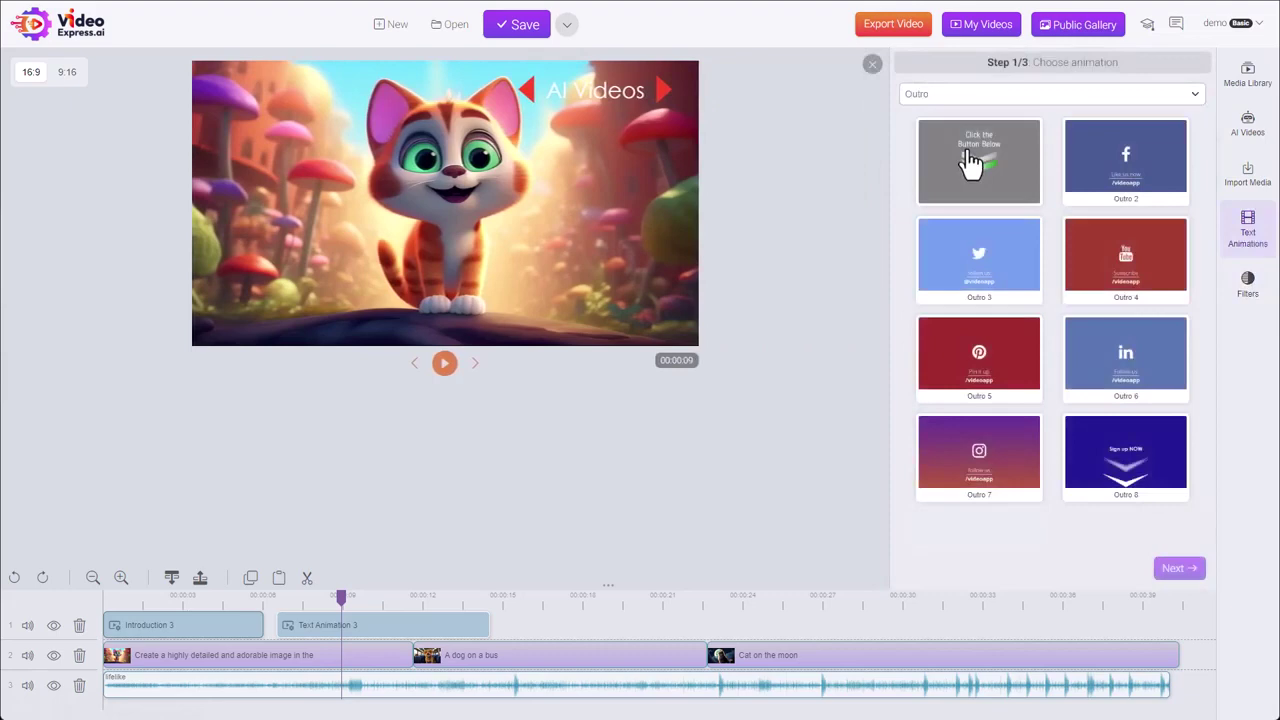
click(972, 153)
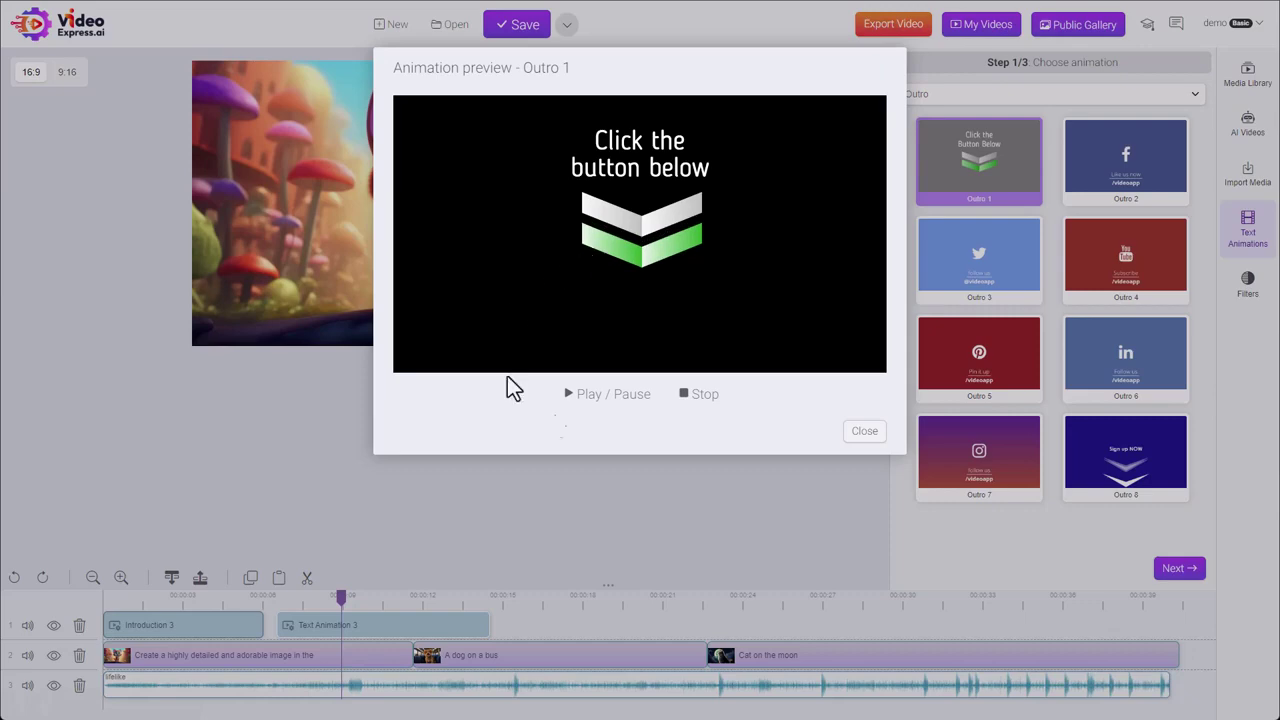
click(864, 431)
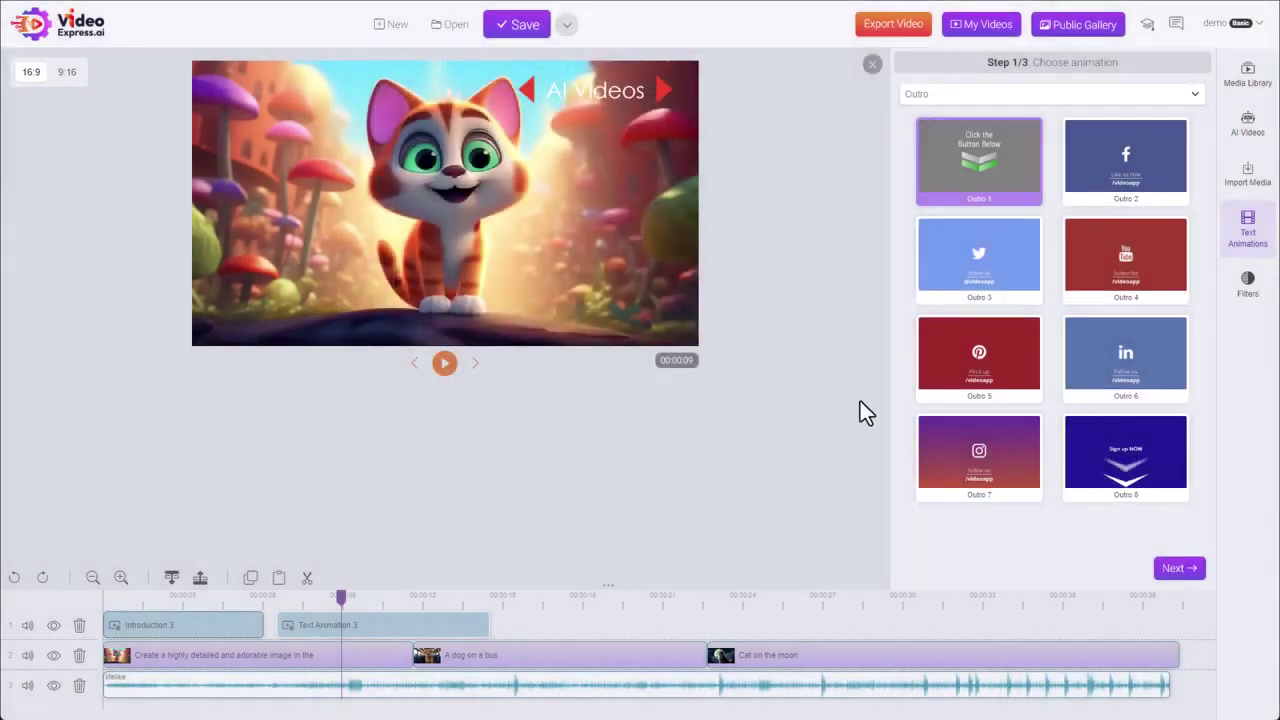
click(1126, 264)
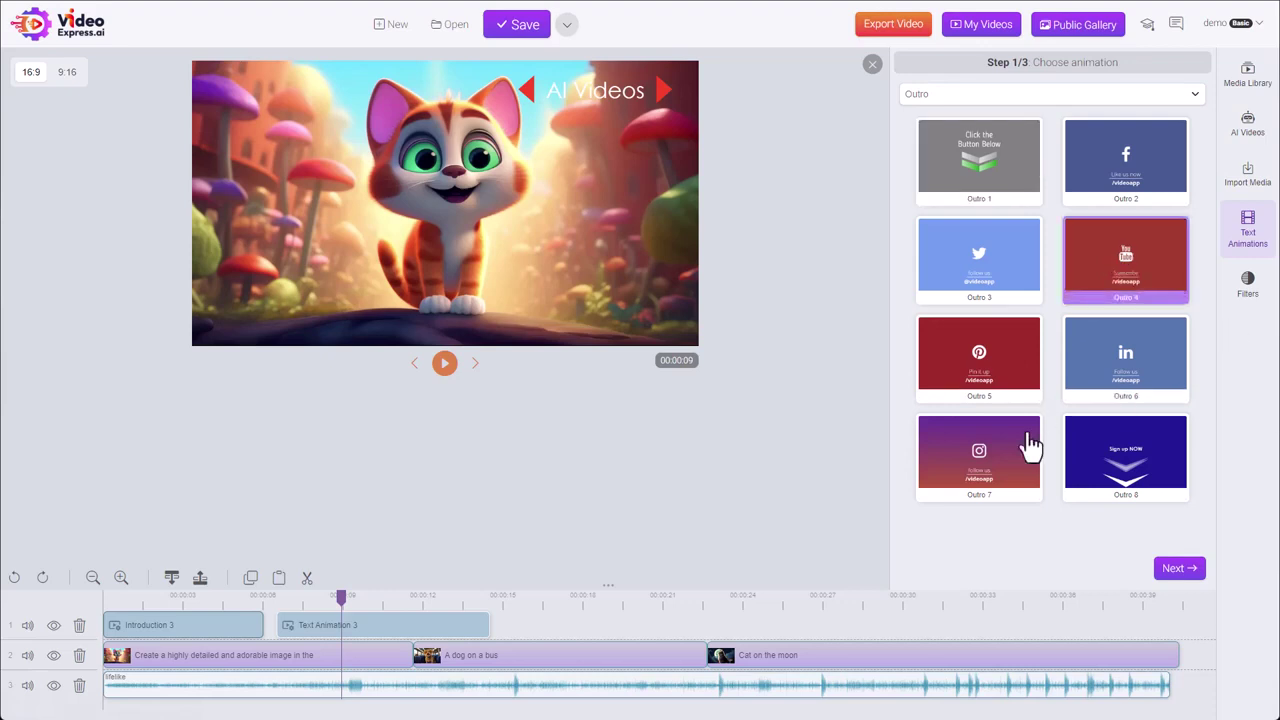
Step: Change the subscribe outro's second text line to '/aivideos' and render Outro 4
click(1176, 569)
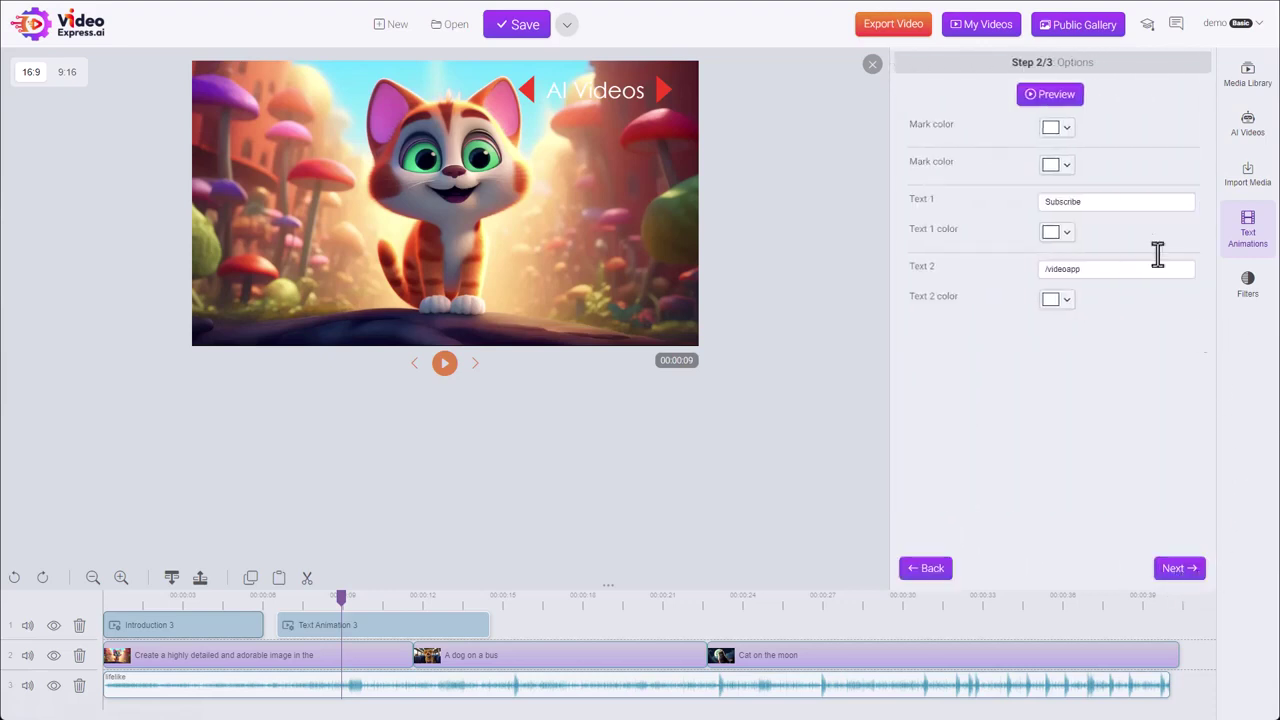
drag(1048, 270, 1204, 274)
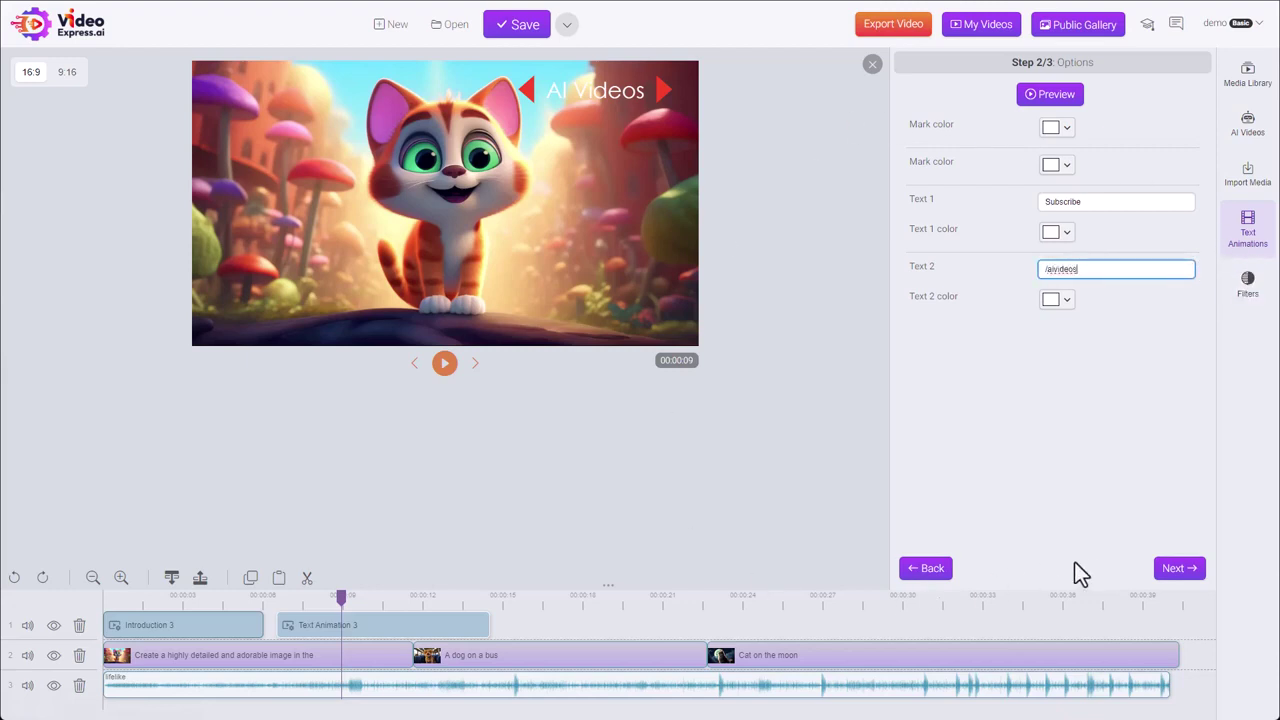
click(1180, 576)
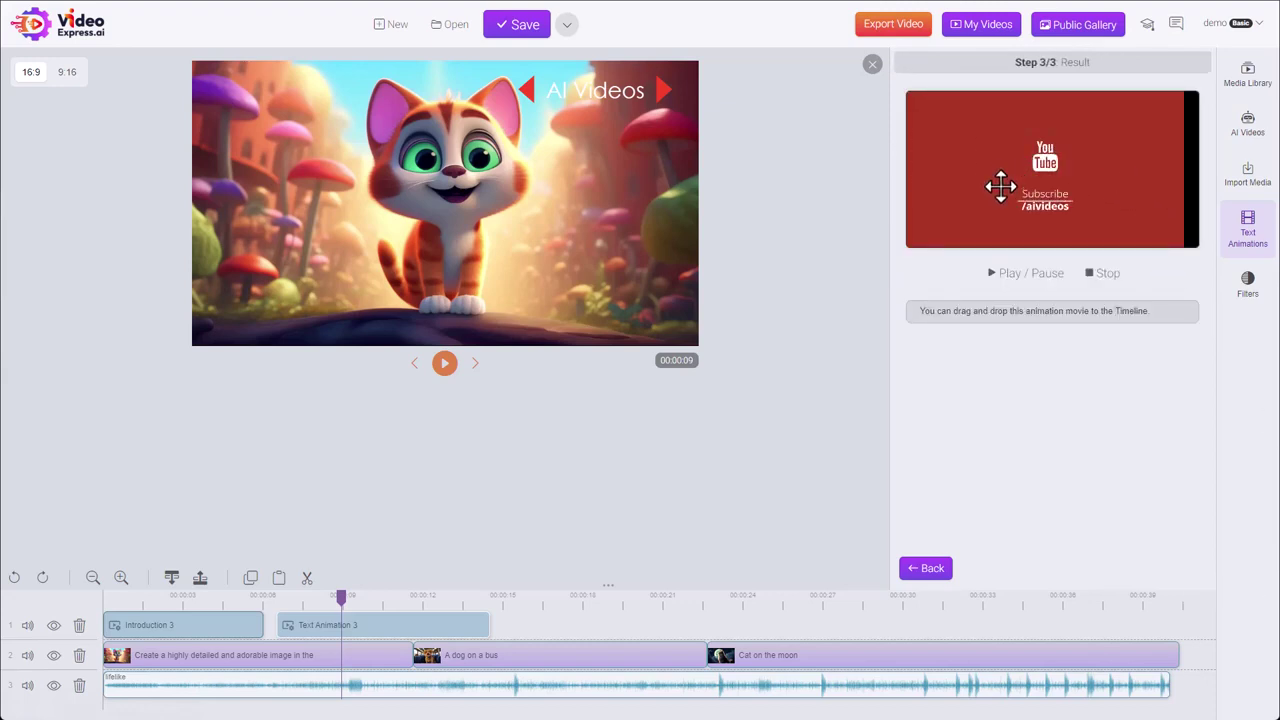
Step: Append Outro 4 to the end of track 1 and preview it at 00:00:39
mouse_move(1004, 174)
mouse_down()
mouse_move(974, 268)
mouse_move(949, 563)
mouse_move(1089, 629)
mouse_move(1143, 631)
mouse_move(1128, 628)
mouse_up()
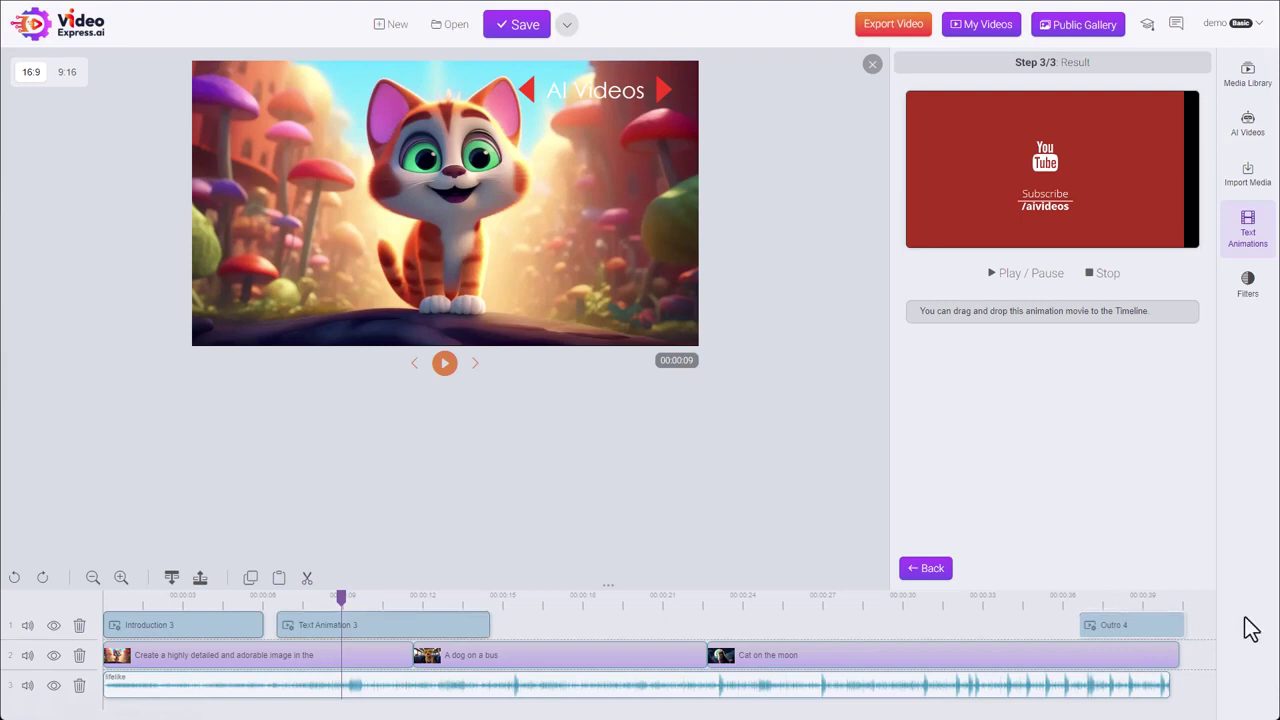
click(1143, 597)
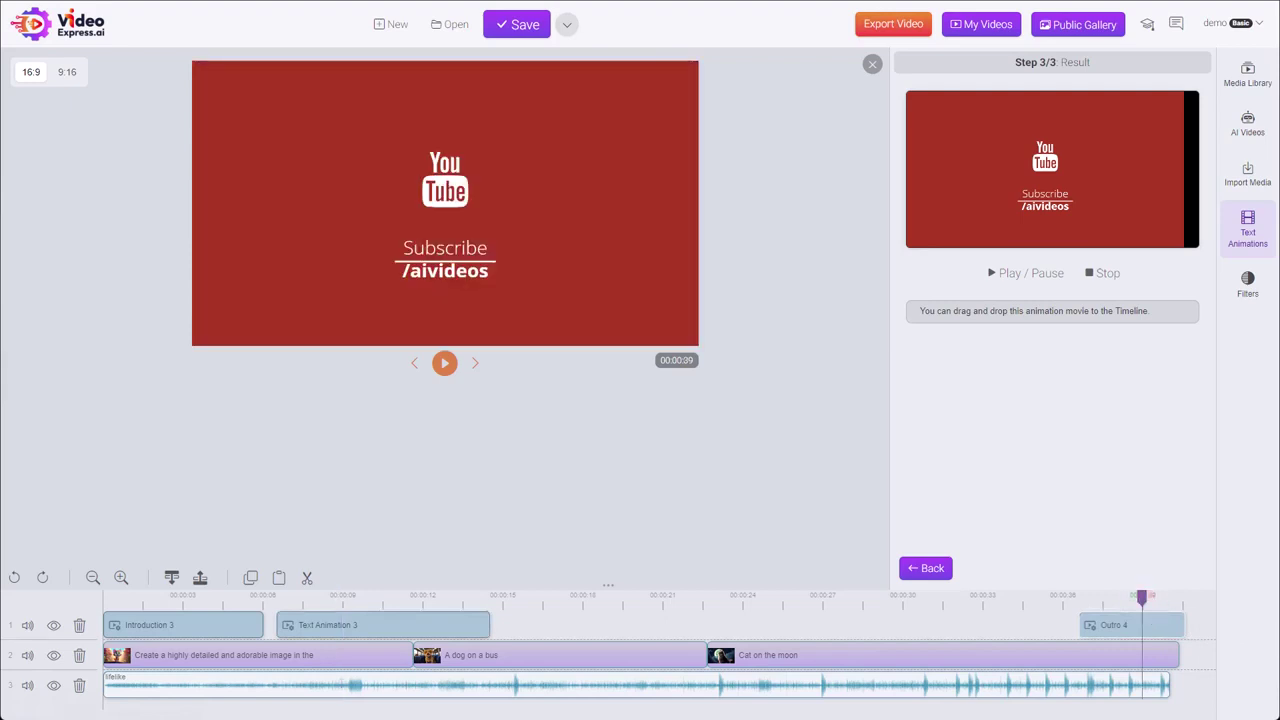